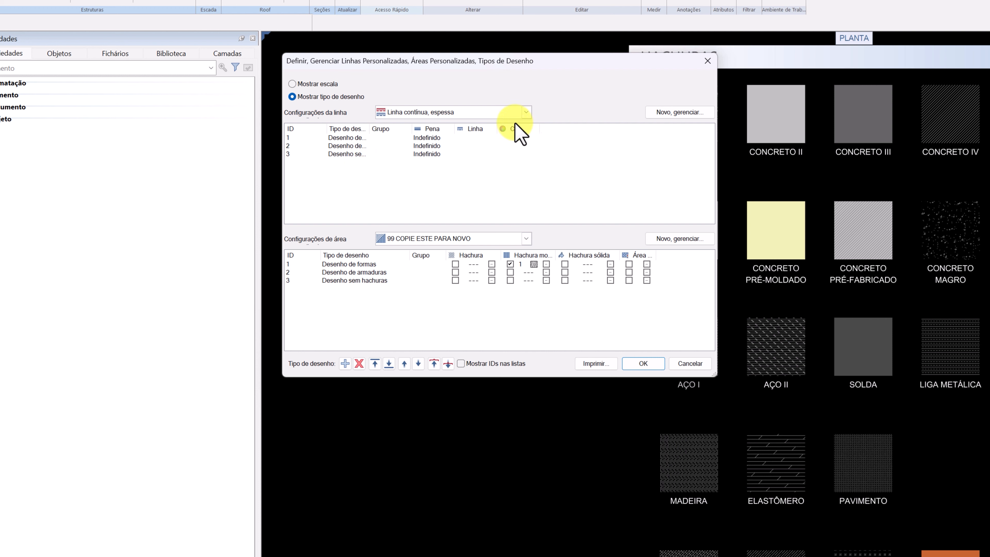
Review the available line configurations and the drawing types listed under the area configuration.
click(526, 113)
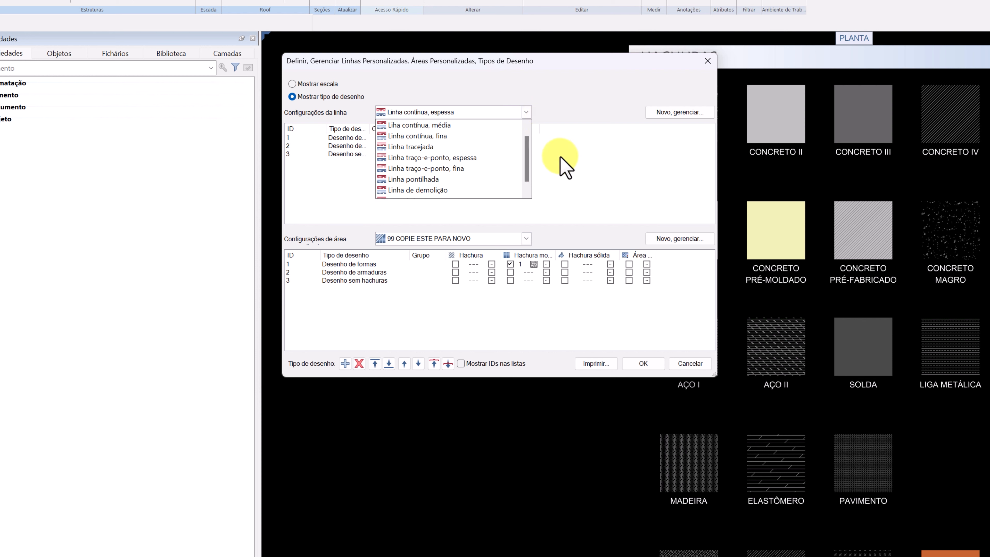
click(580, 186)
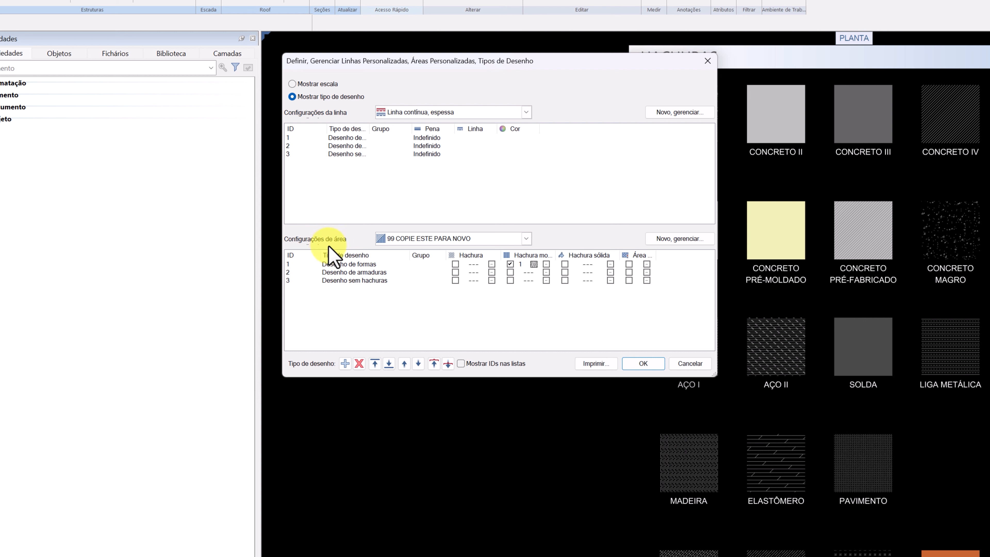
click(387, 266)
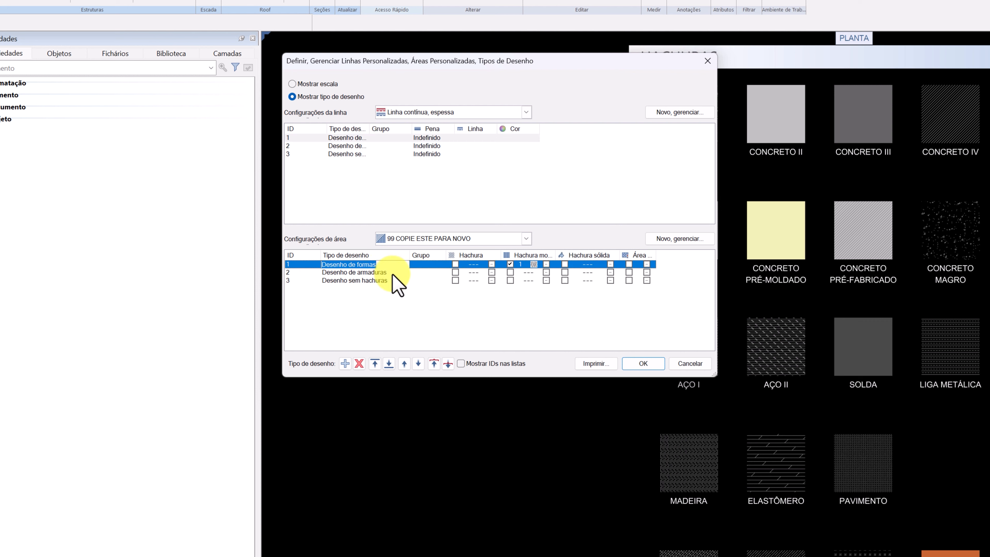
click(393, 273)
click(394, 280)
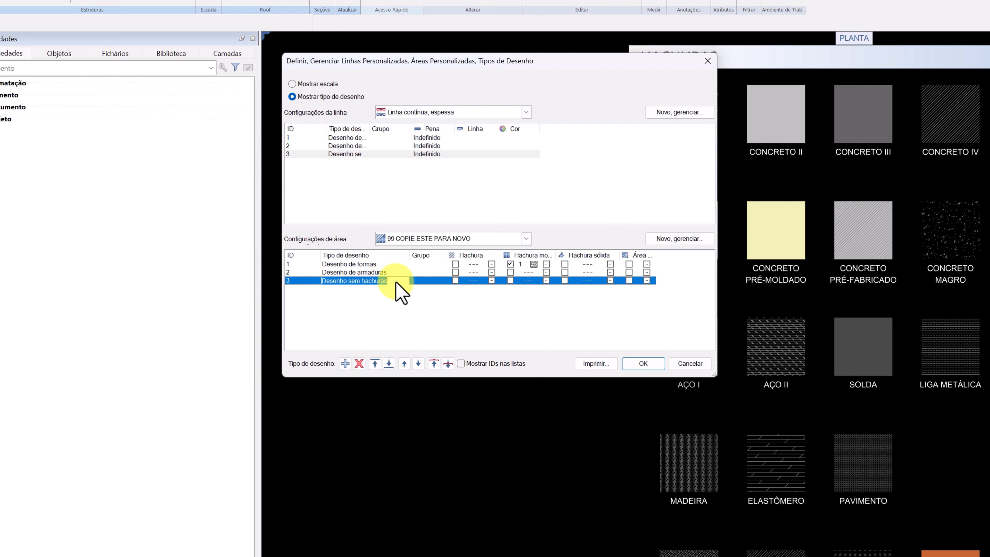
click(345, 363)
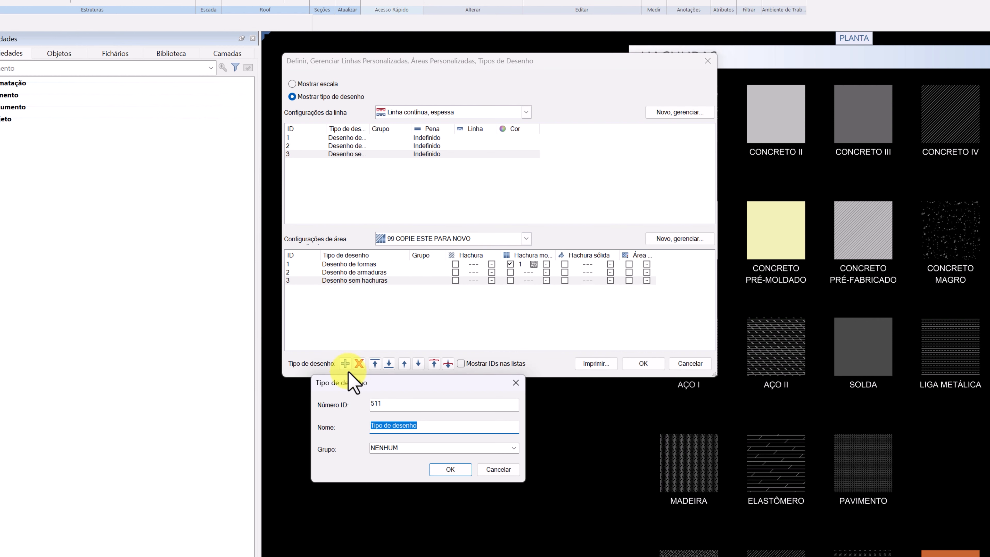
click(386, 403)
text(4)
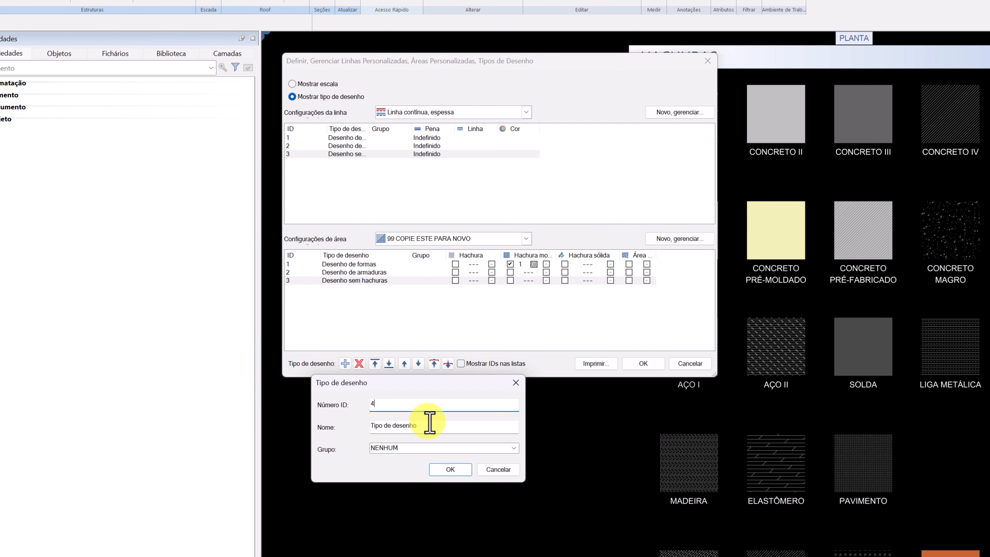
drag(429, 424, 327, 426)
text(Desenho )
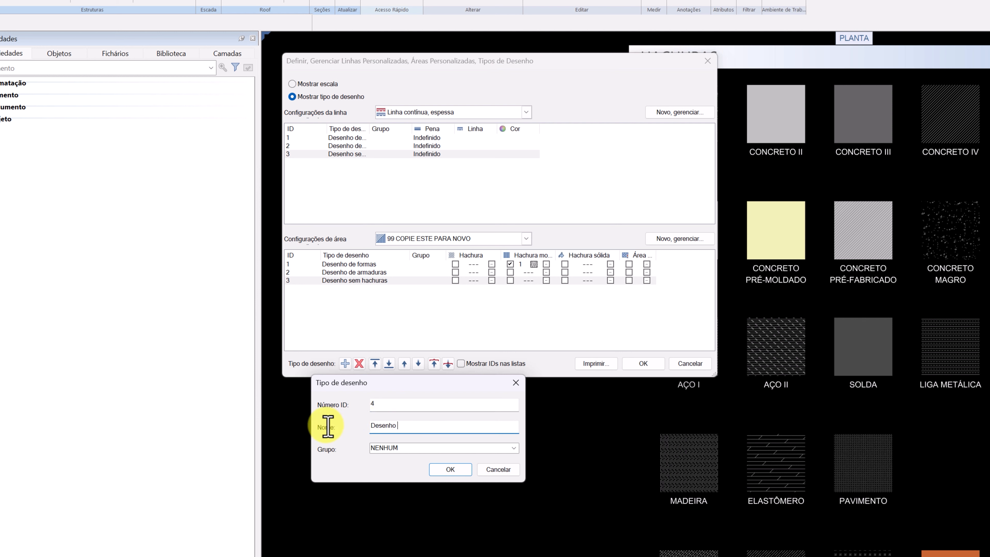
text(básico)
click(406, 452)
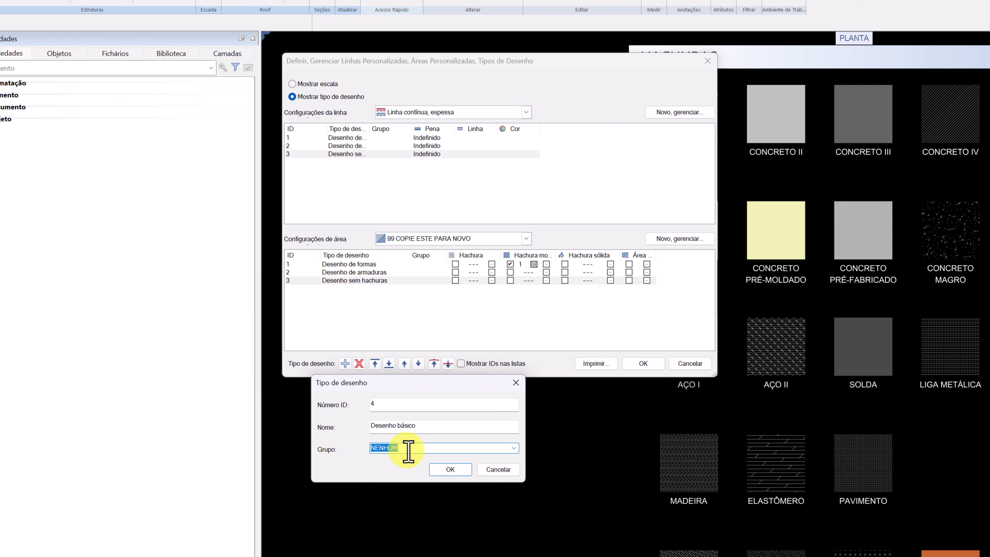
click(489, 471)
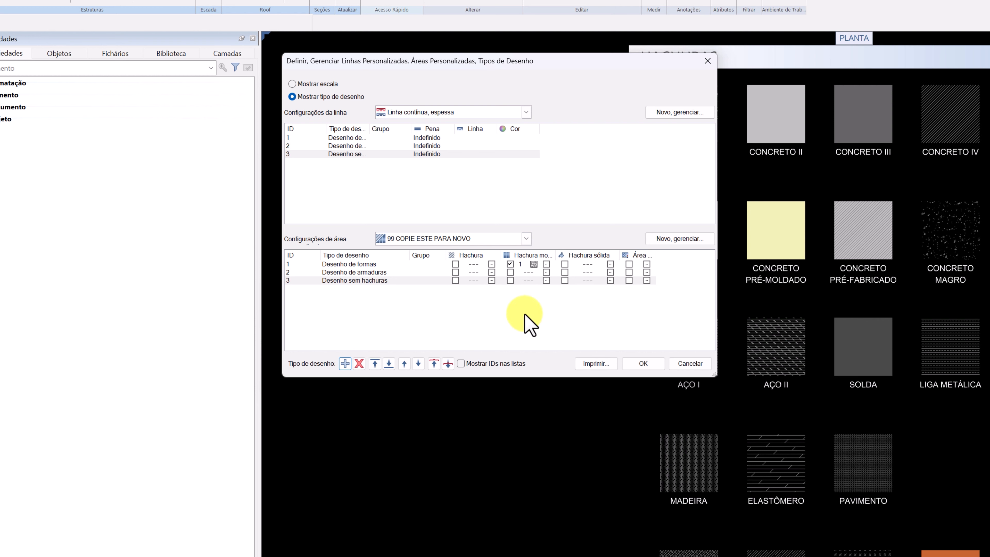
Browse the existing area configurations in the Concretos, Metais and Outros materiais groups.
click(526, 240)
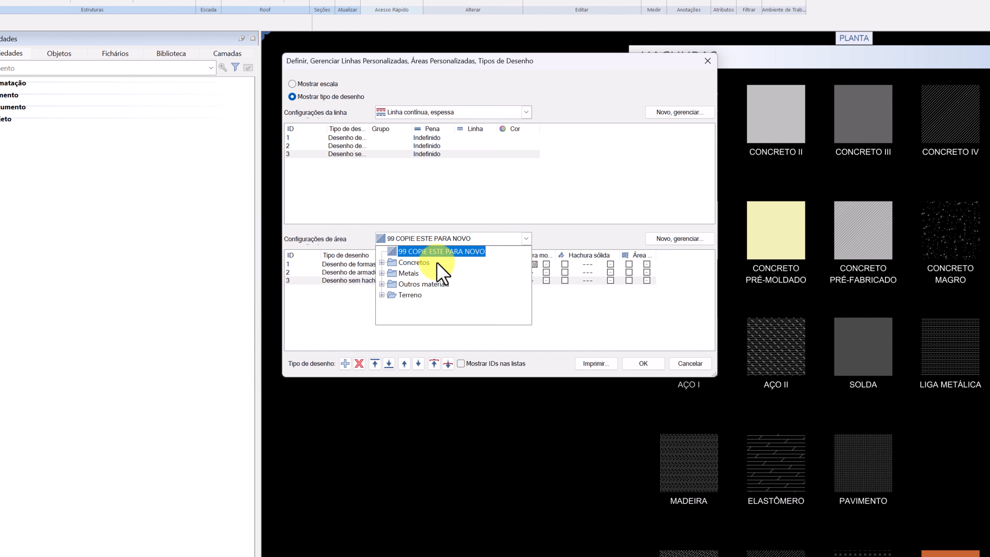
click(382, 262)
scroll(382, 277, down, 2)
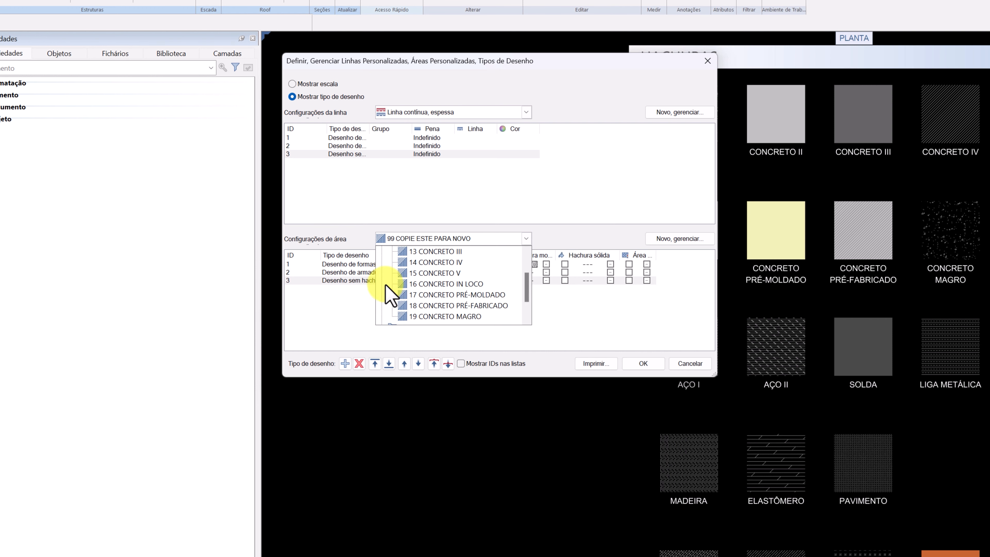
click(383, 295)
scroll(383, 298, down, 1)
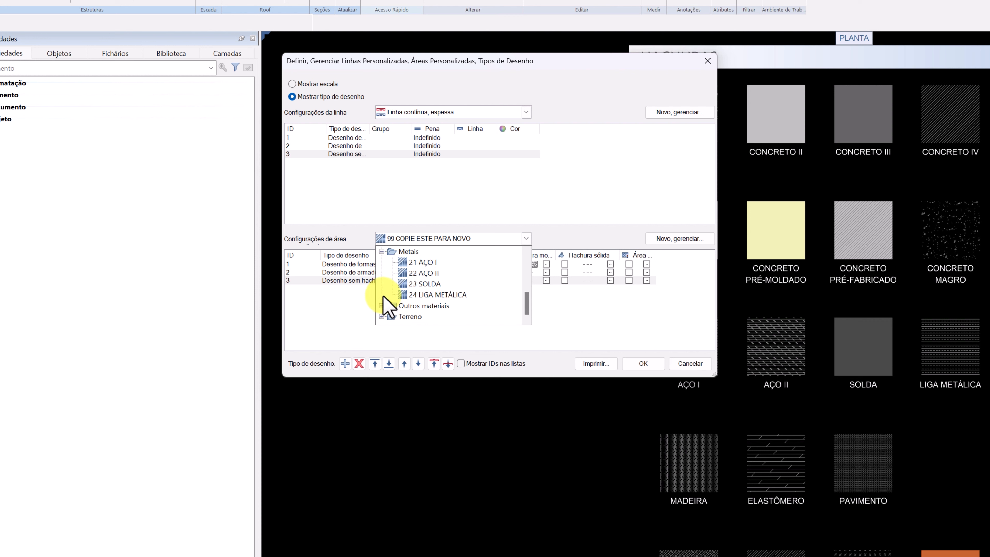
click(381, 307)
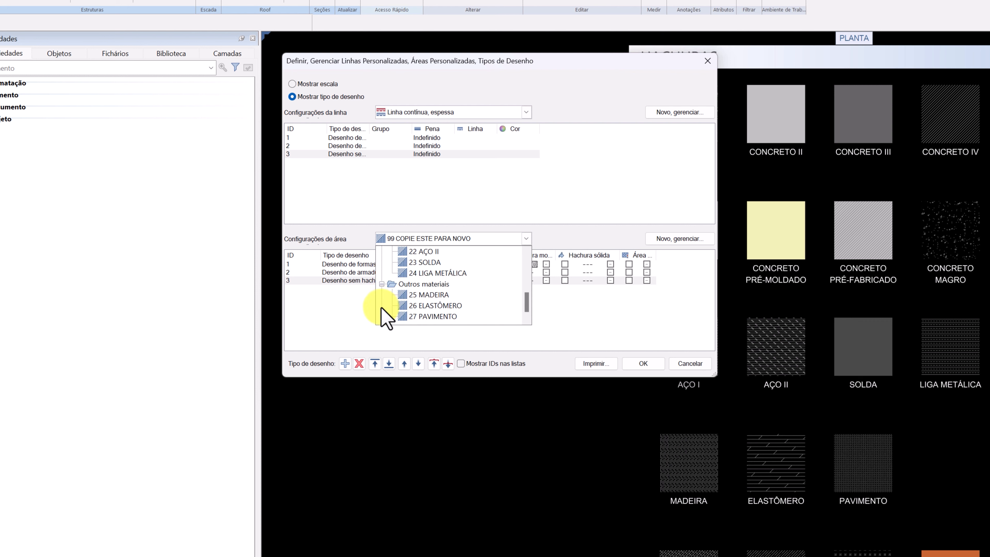
scroll(409, 300, down, 1)
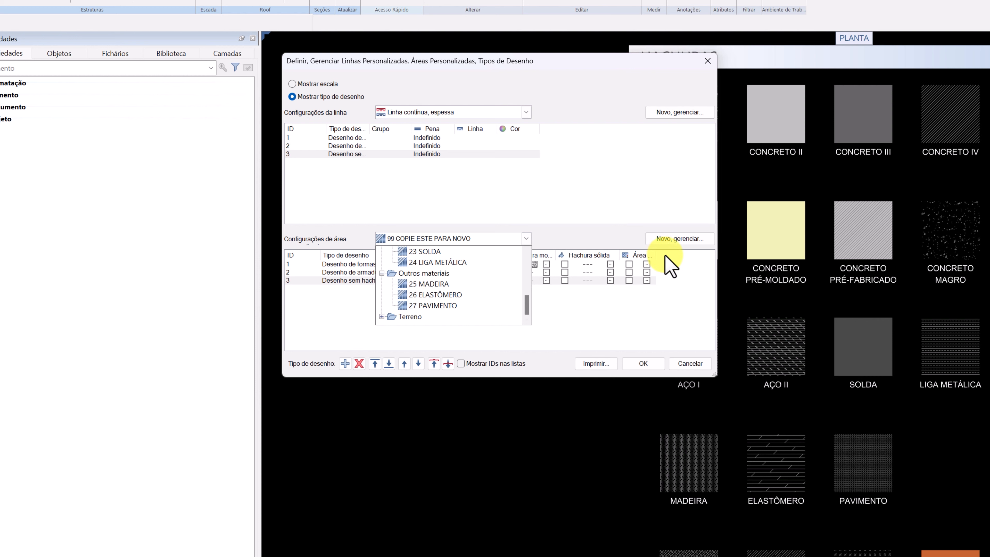
Copy the custom area 99 COPIE ESTE PARA NOVO with ID number 28 and the name ARGAMASSA EXPANDIDA.
click(701, 242)
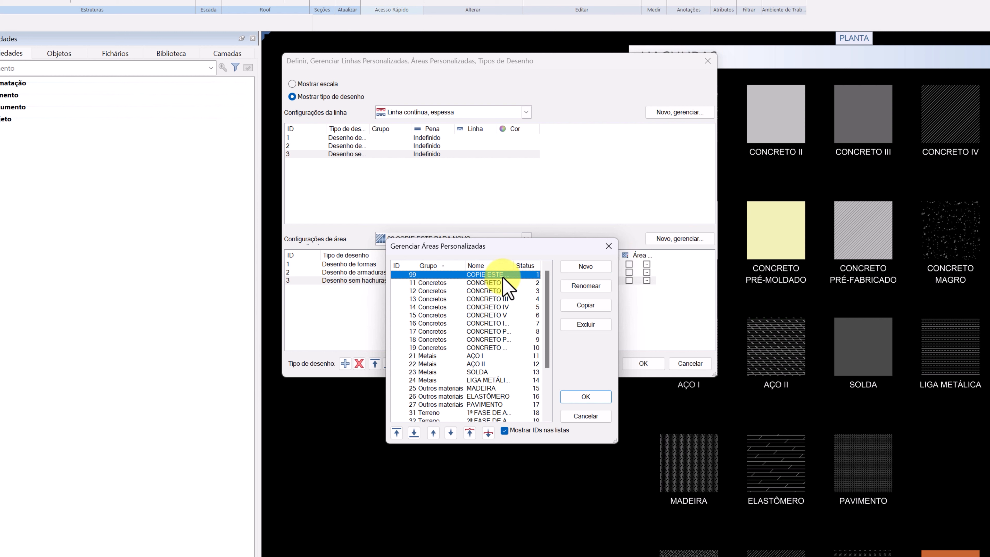
drag(513, 265, 529, 267)
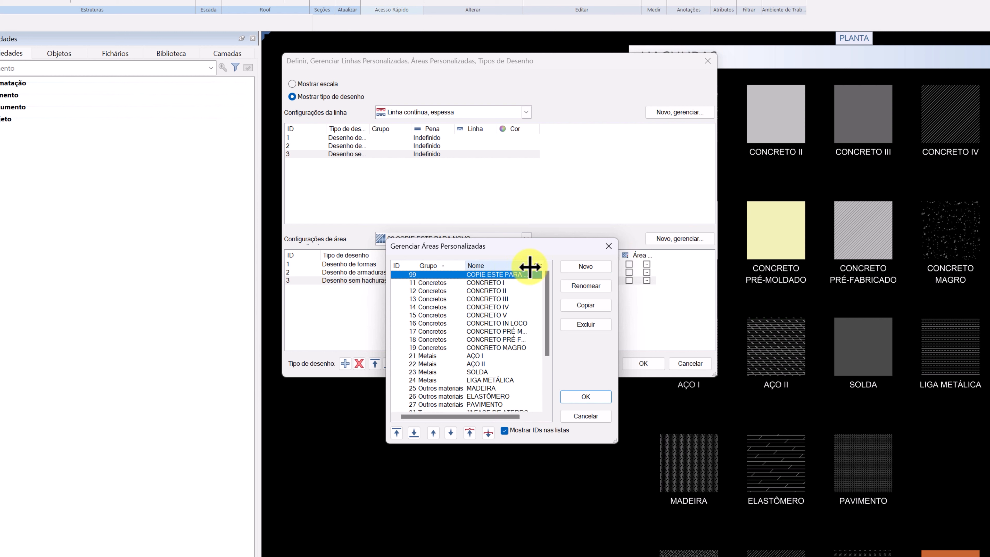
click(586, 306)
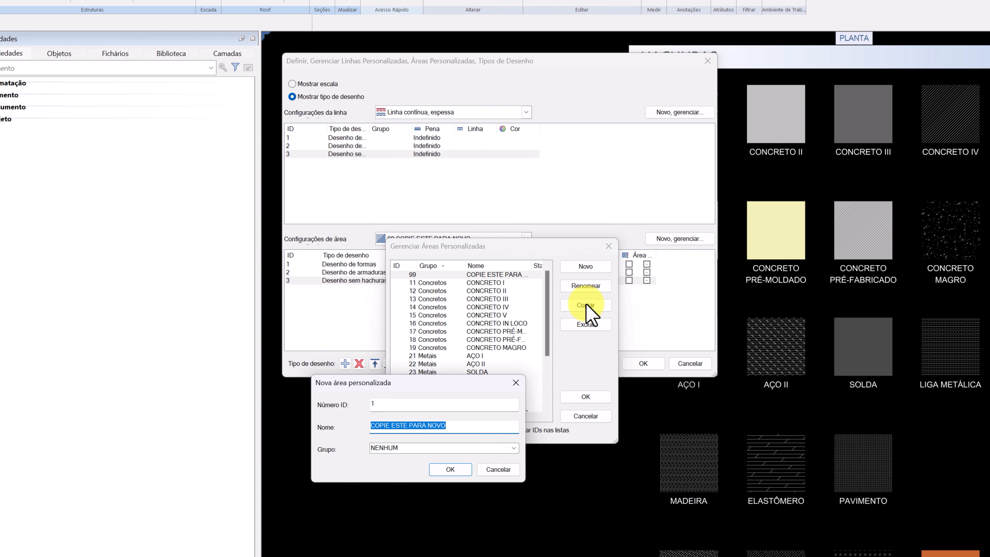
click(391, 404)
key(BackSpace)
text(28)
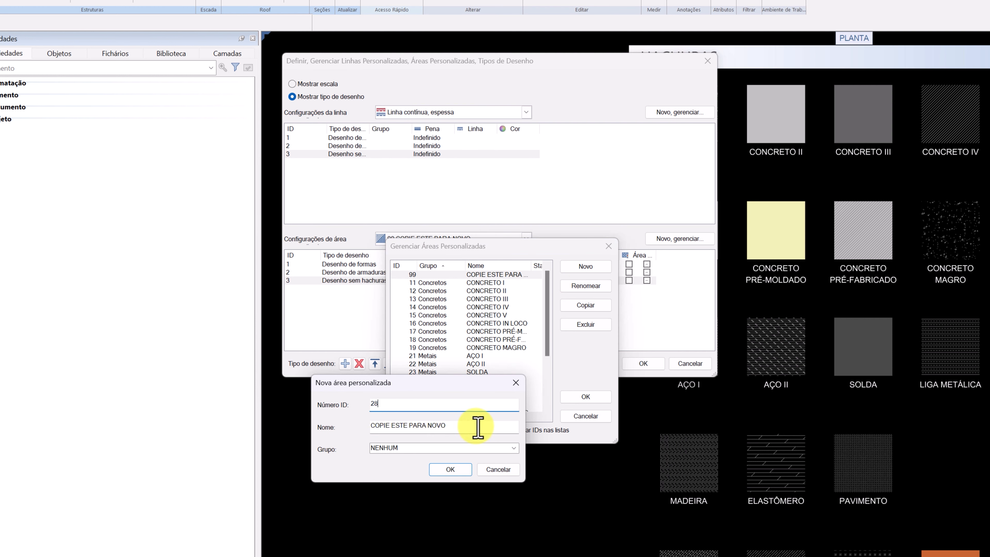
key(Tab)
text(A)
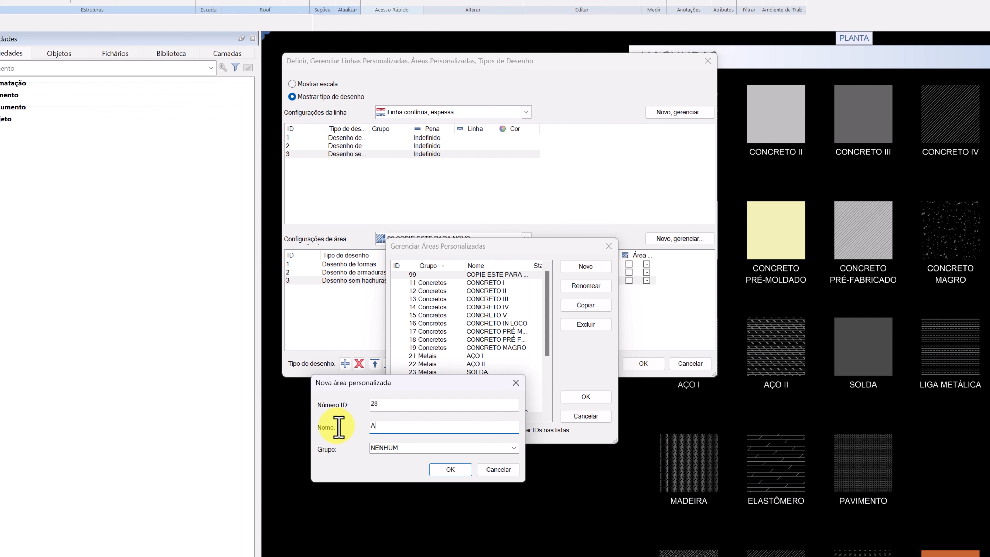
text(RGAMASSA EXPANDIDA)
key(ctrl+a)
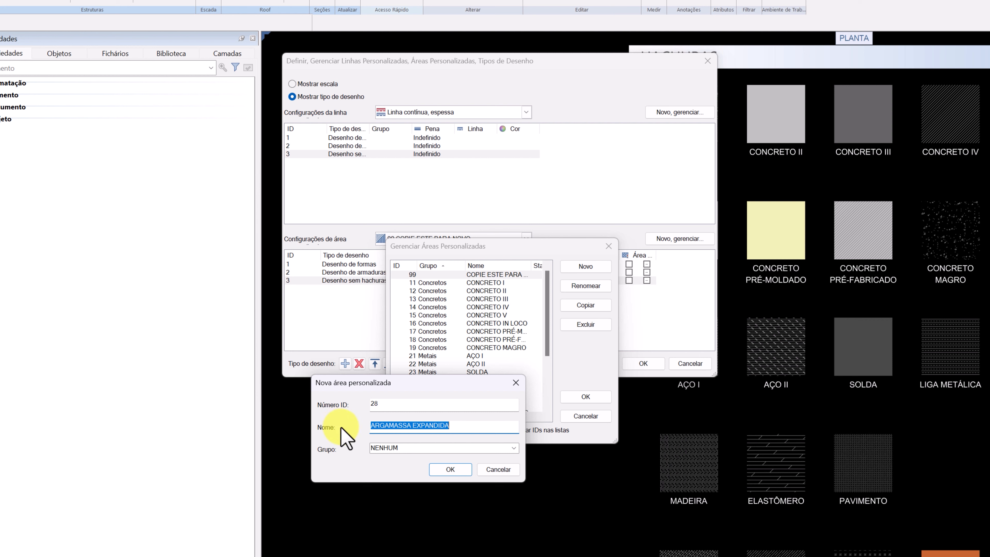
Assign the copied area to the Outros materiais group and accept the changes to the custom areas.
click(514, 448)
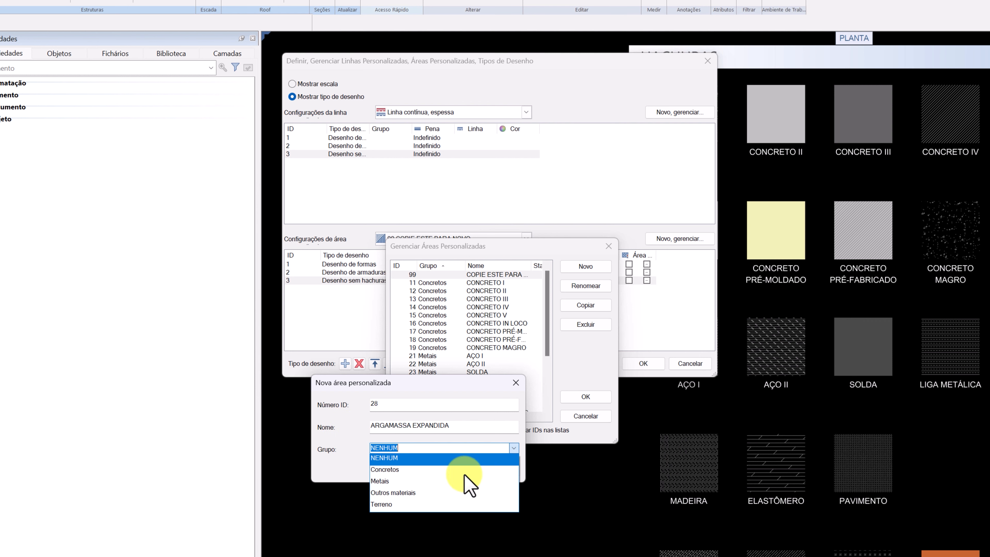
click(426, 492)
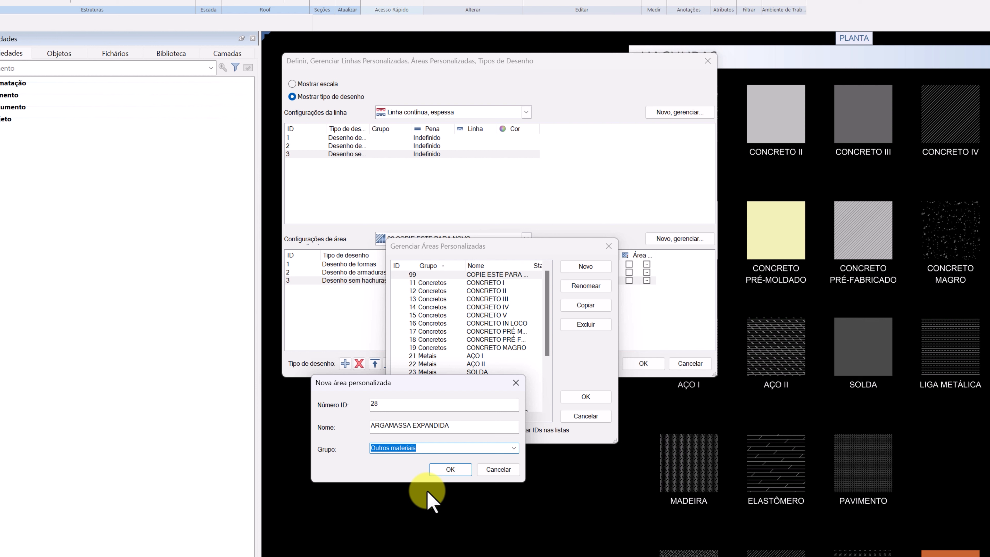
click(450, 470)
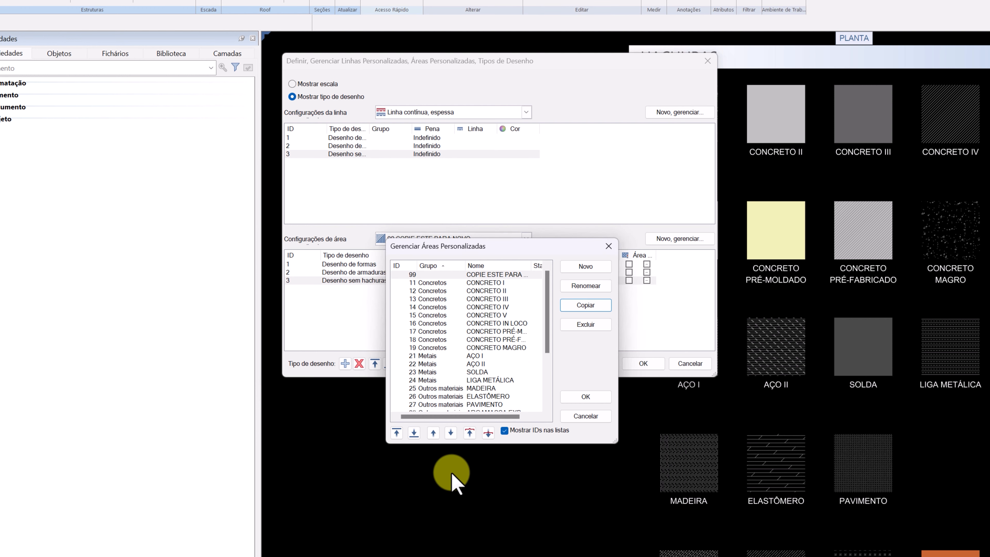
click(586, 399)
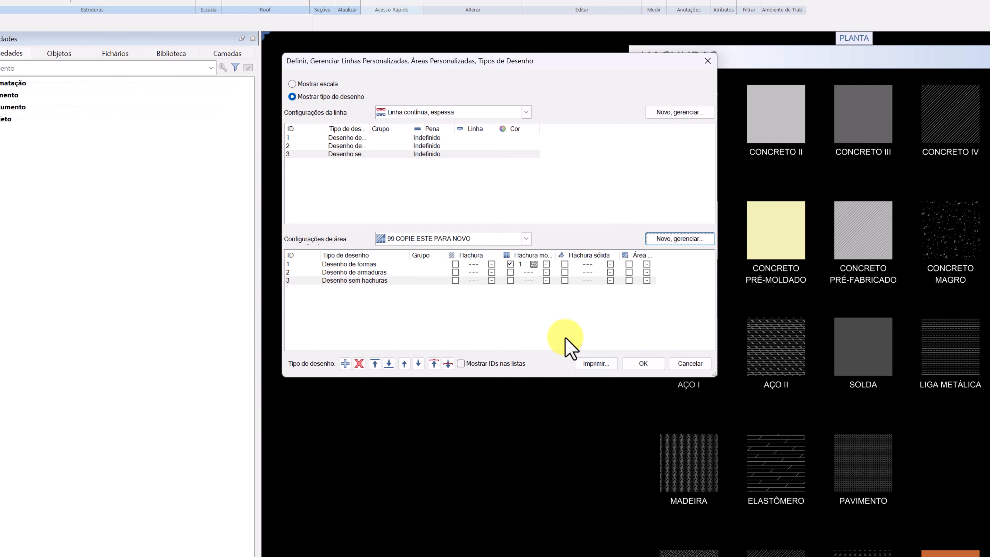
Load the 28 ARGAMASSA EXPANDIDA area configuration and widen its Hachura, Hachura modelada and Hachura sólida columns.
click(526, 239)
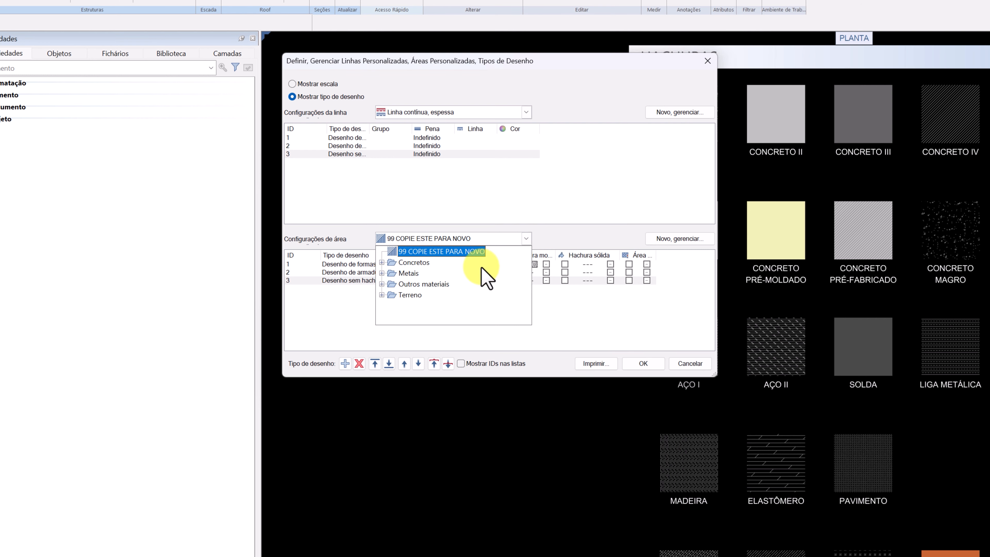
click(381, 284)
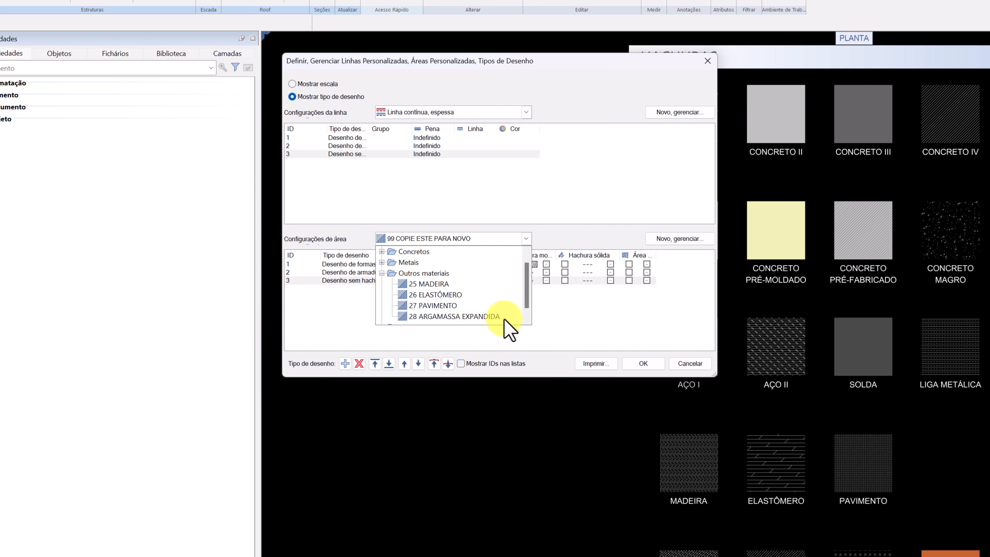
click(491, 317)
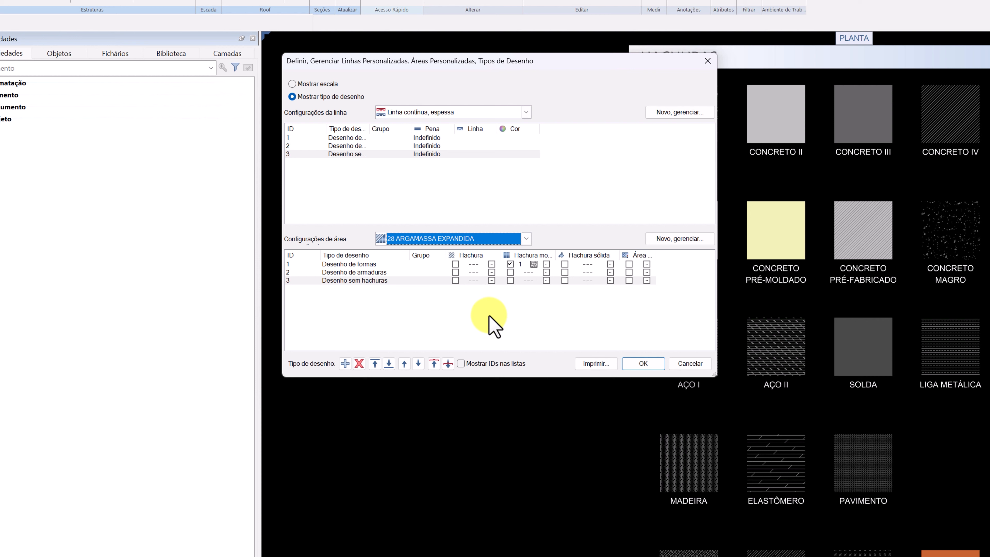
drag(555, 254, 572, 255)
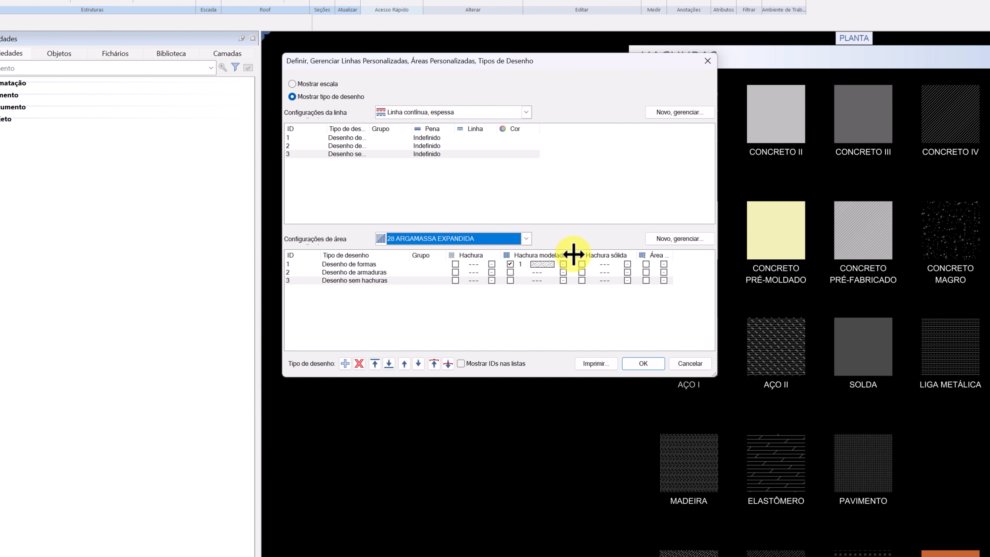
drag(502, 254, 509, 254)
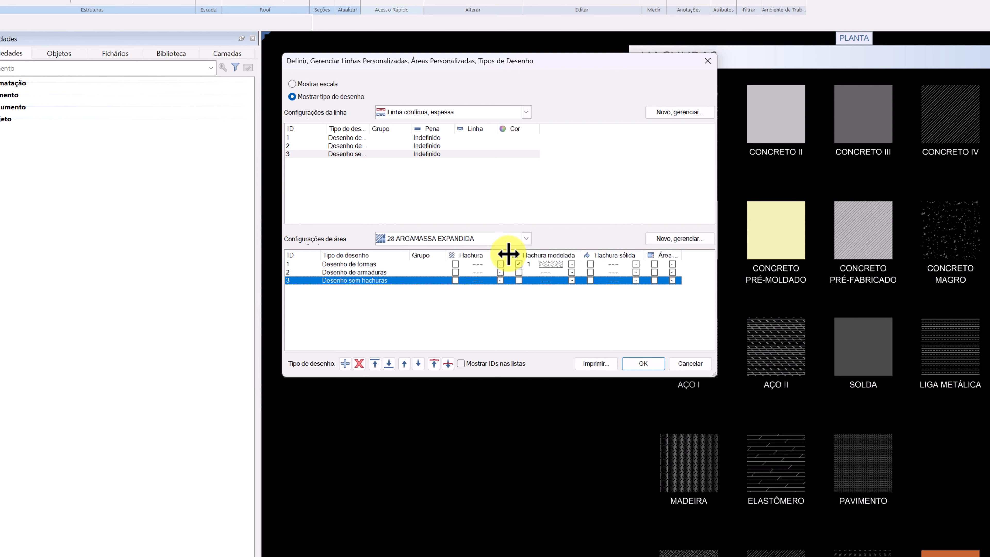
drag(647, 256, 652, 255)
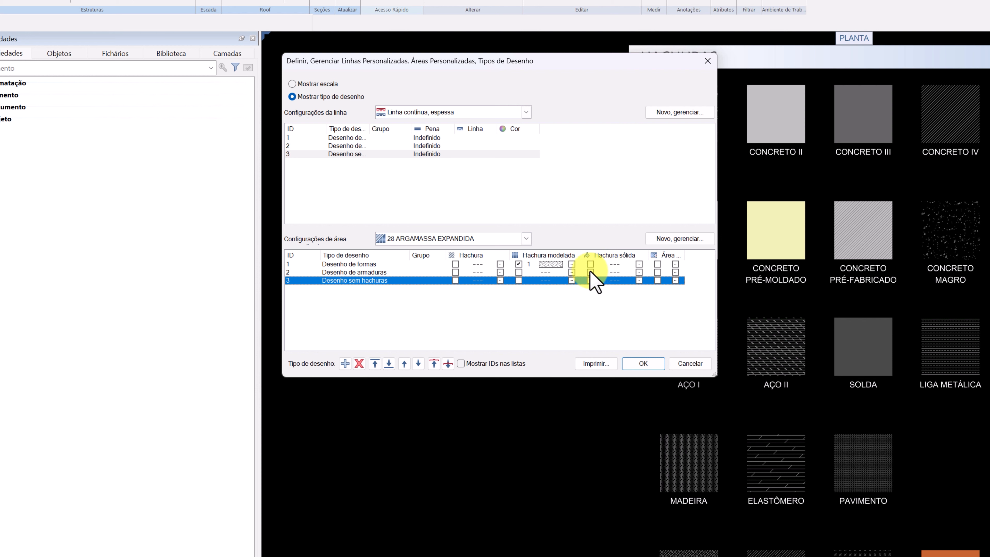
click(549, 265)
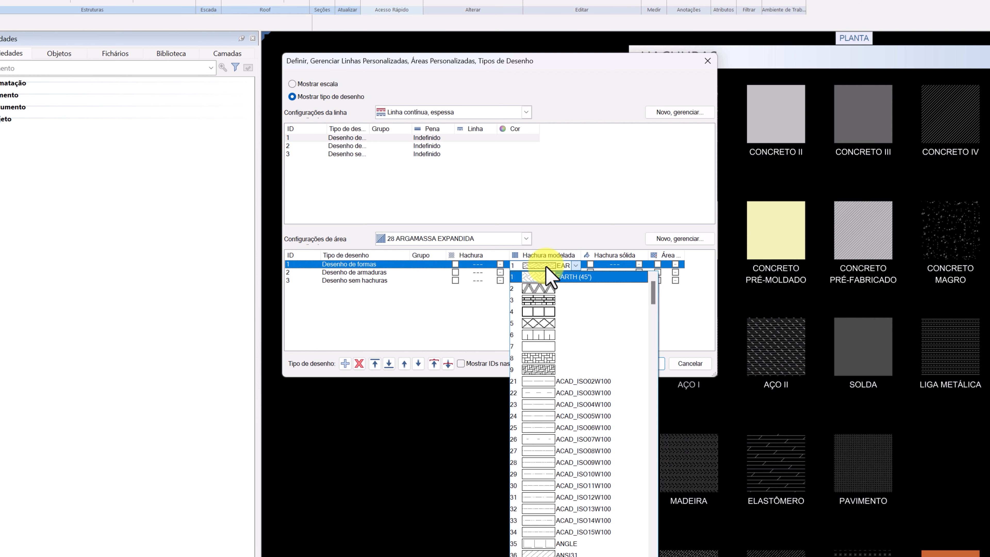
scroll(542, 392, down, 3)
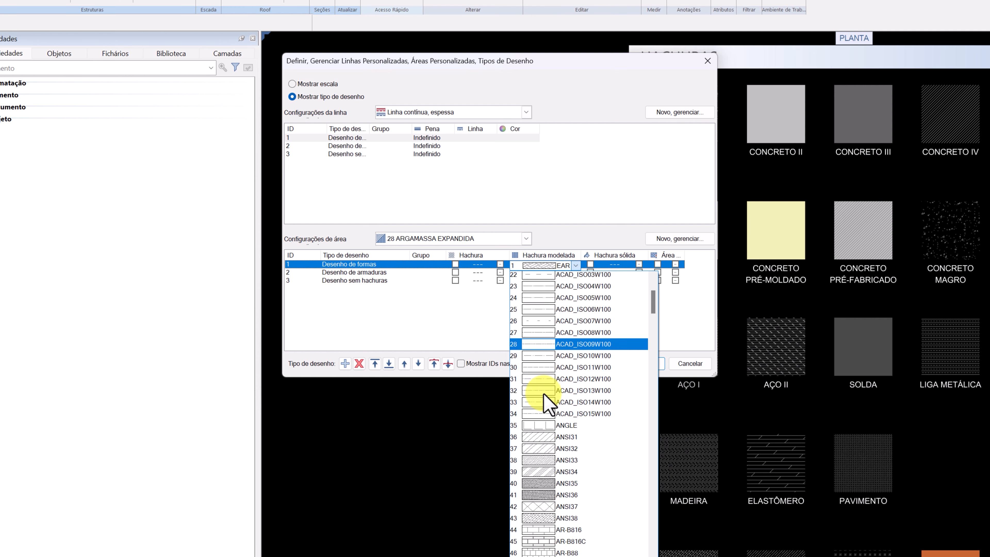
scroll(544, 401, down, 3)
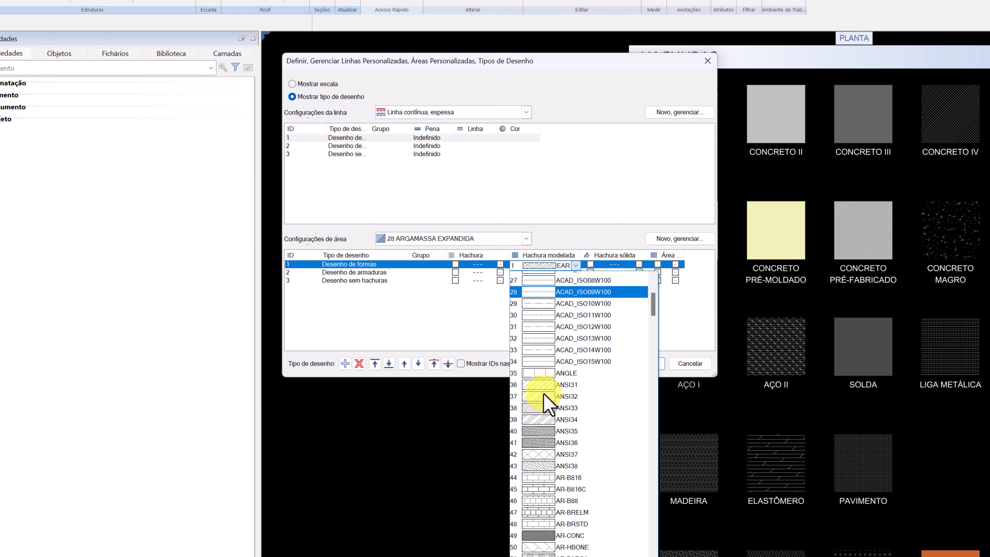
click(494, 328)
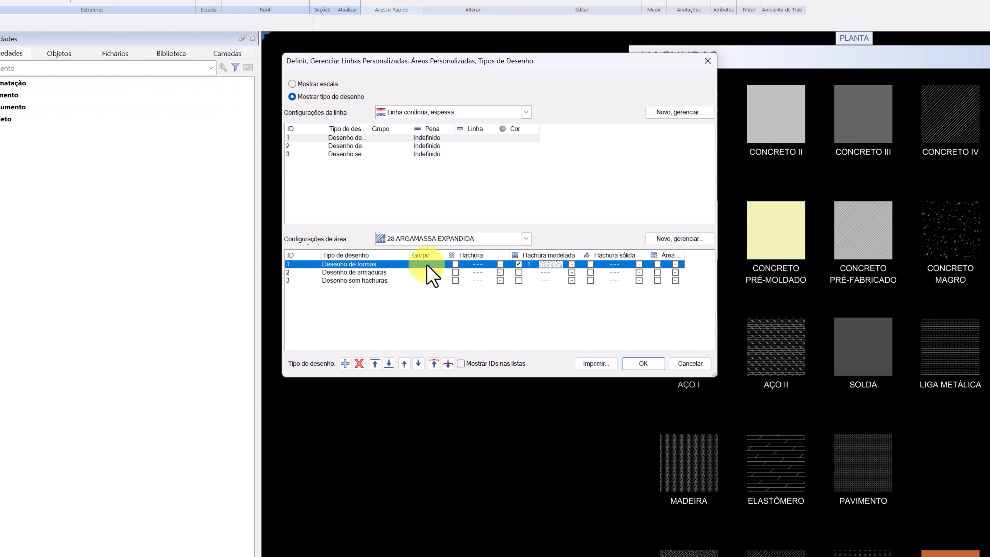
Enable pattern 61 CROSS as the Hachura modelada for the Desenho de formas drawing type of 28 ARGAMASSA EXPANDIDA.
click(571, 264)
scroll(425, 273, down, 2)
scroll(422, 268, down, 12)
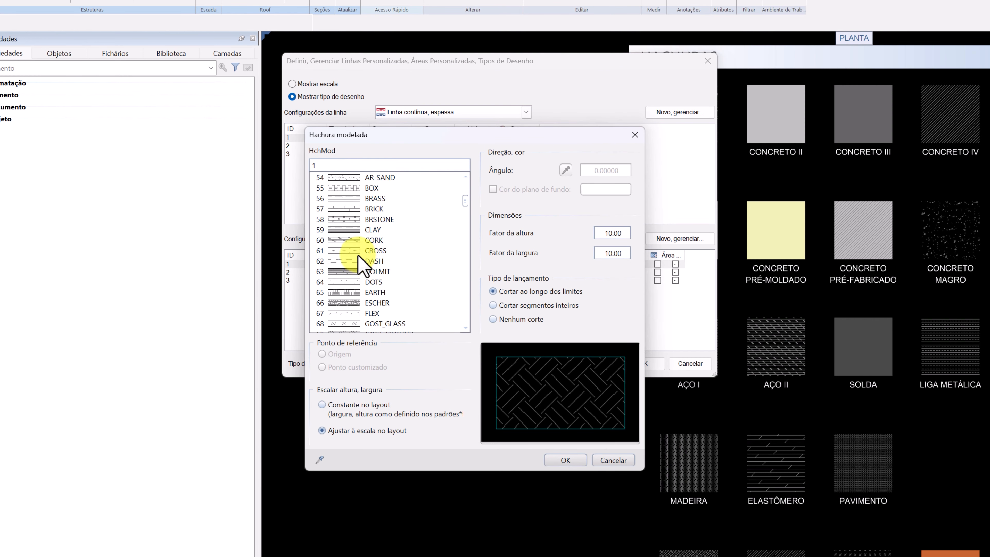
click(367, 251)
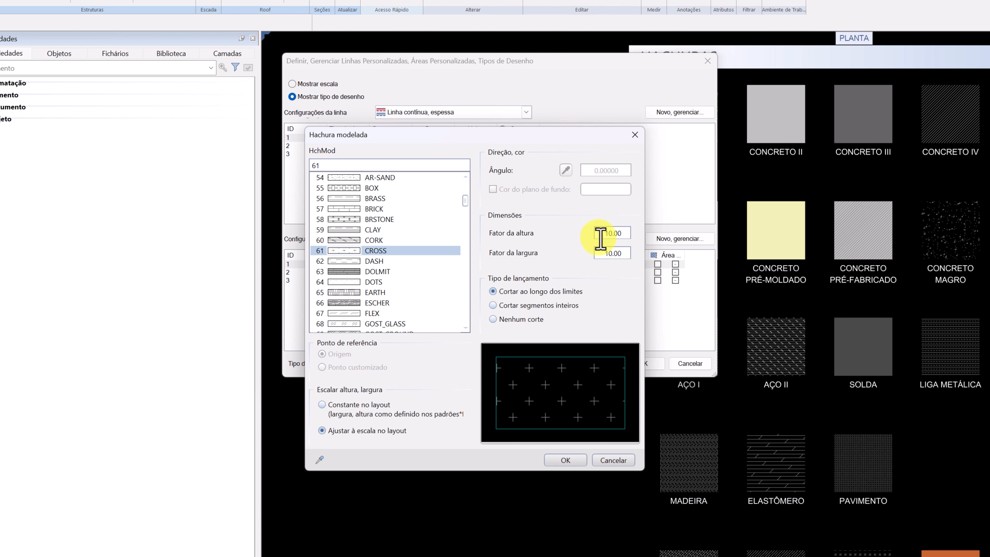
Set the pattern's height and width factors to 5, keep Ajustar à escala no layout selected, and accept the hatch.
drag(603, 234, 628, 251)
text(5)
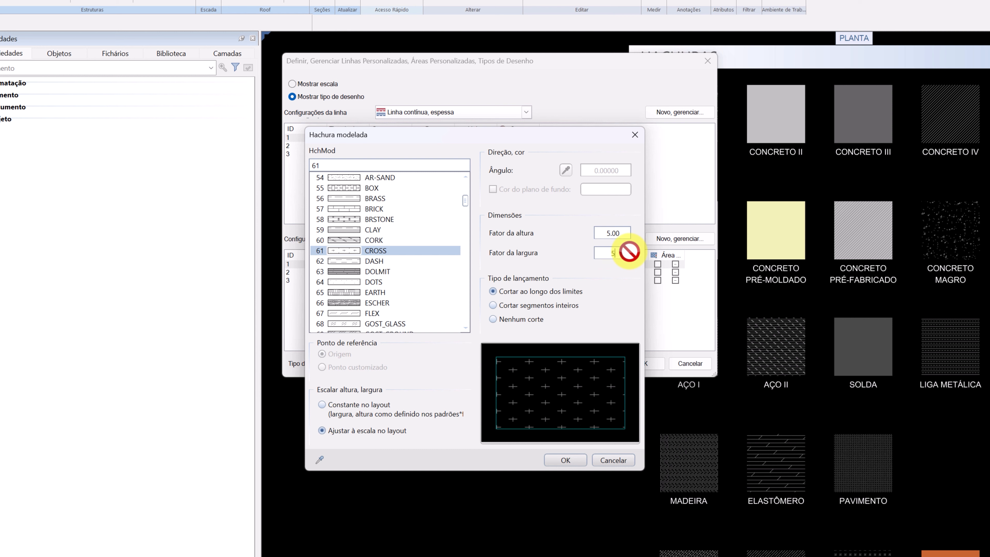
text(5)
click(628, 234)
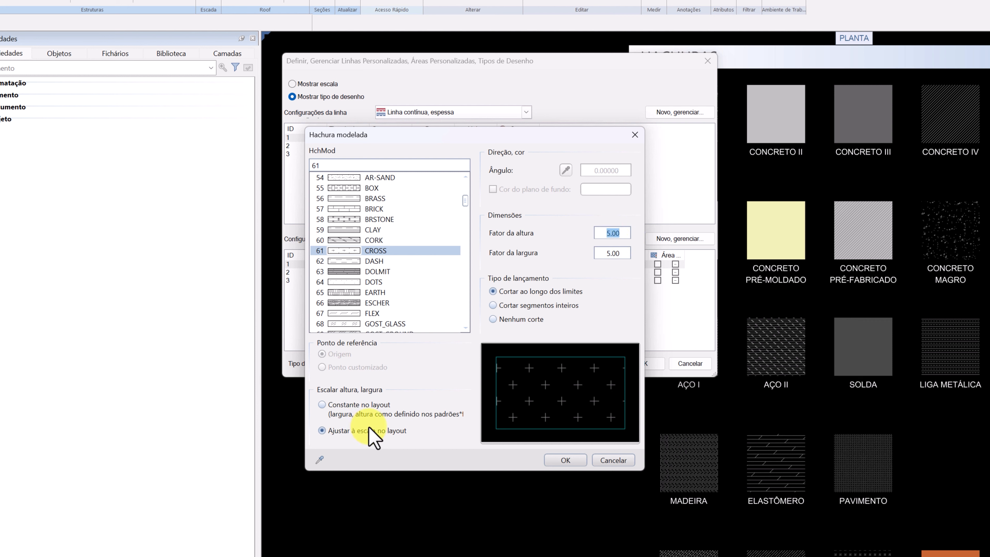
click(376, 408)
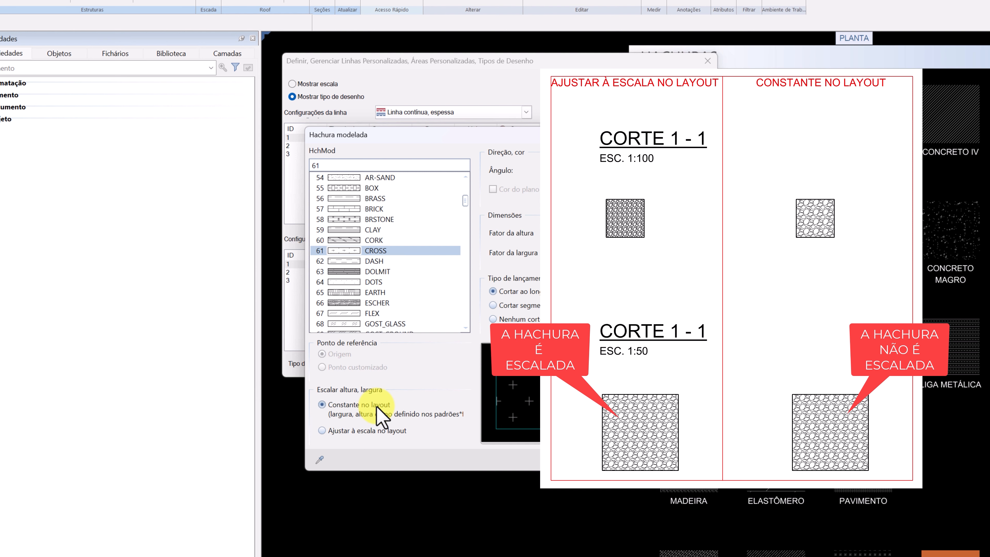
click(394, 430)
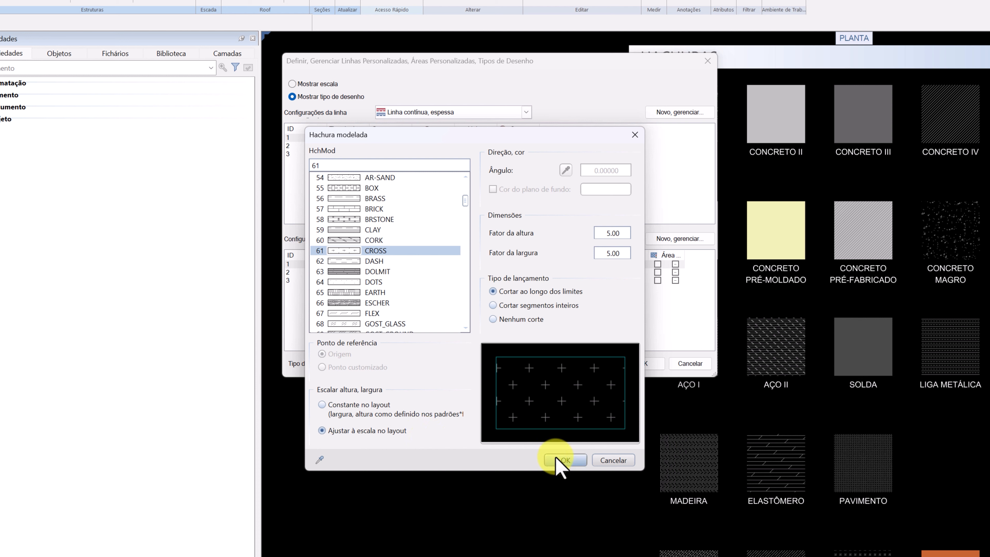
click(565, 460)
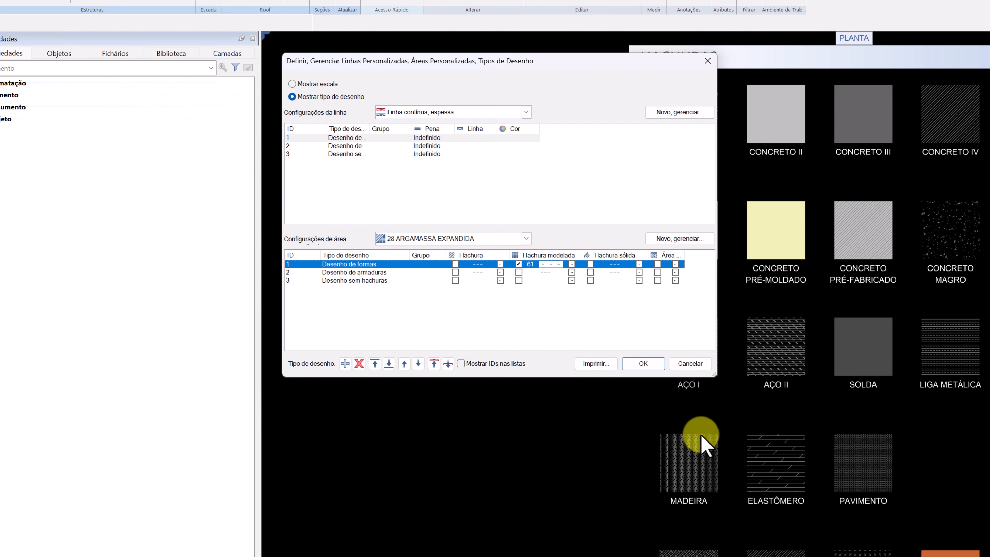
Show the area configuration by scale, set its Hachura modelada to pattern 61 CROSS, and accept all definitions.
click(291, 84)
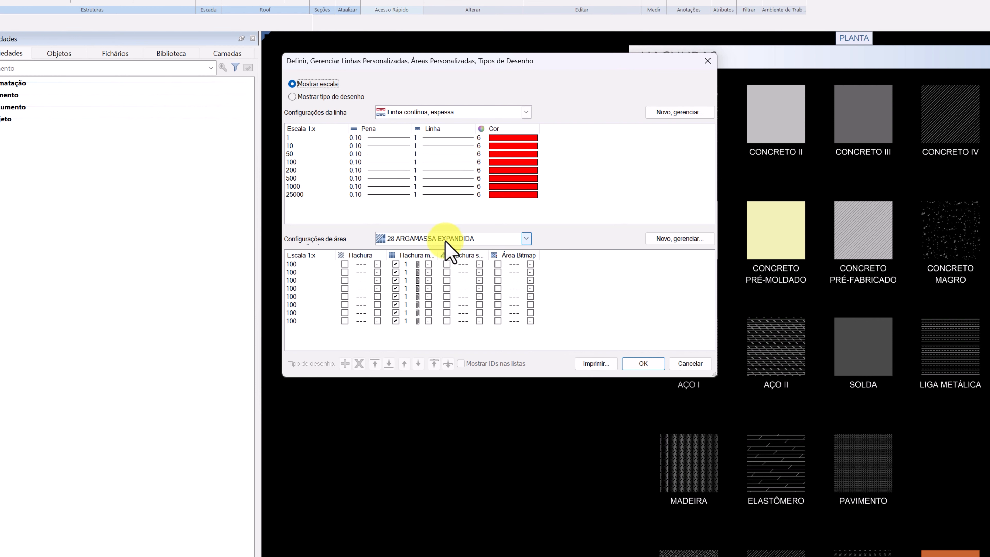
click(408, 264)
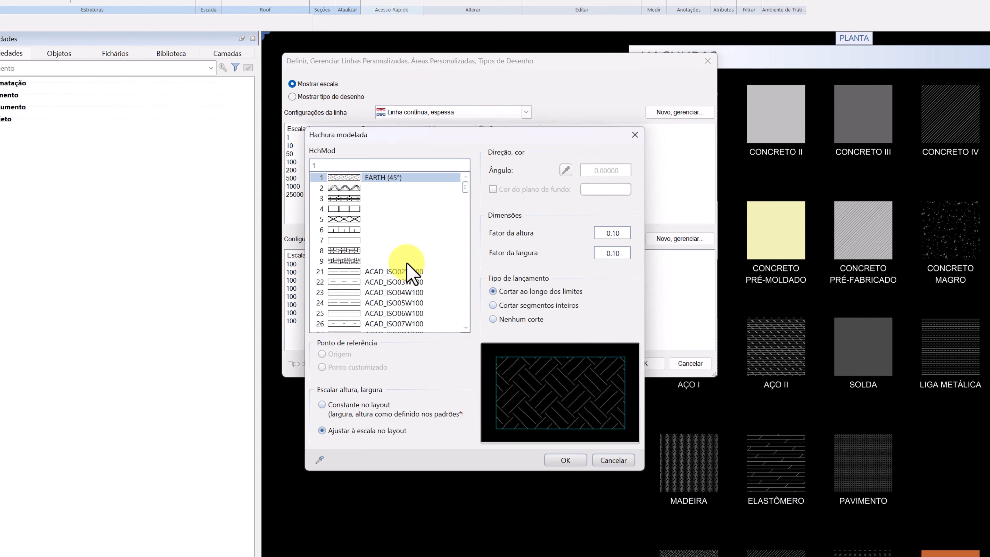
scroll(409, 273, down, 11)
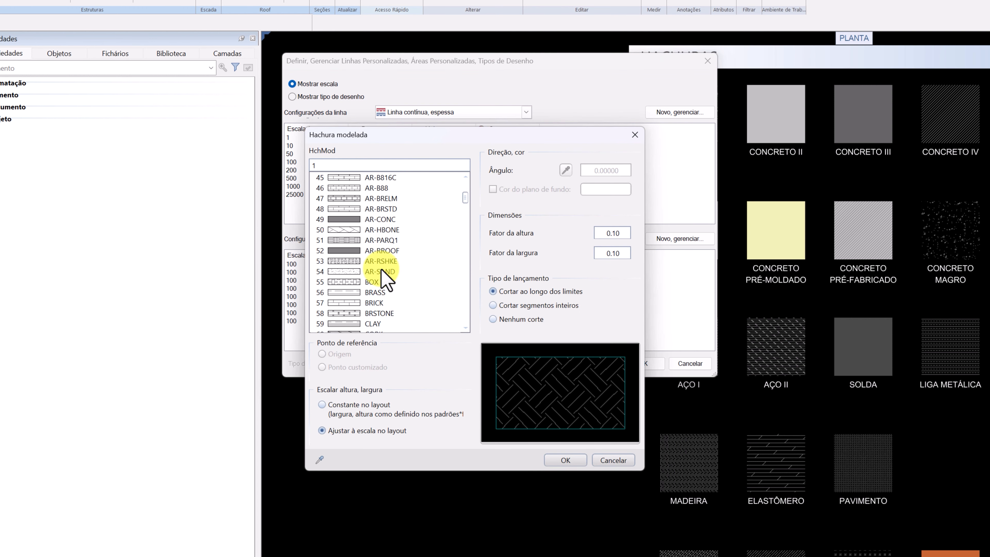
scroll(382, 269, down, 5)
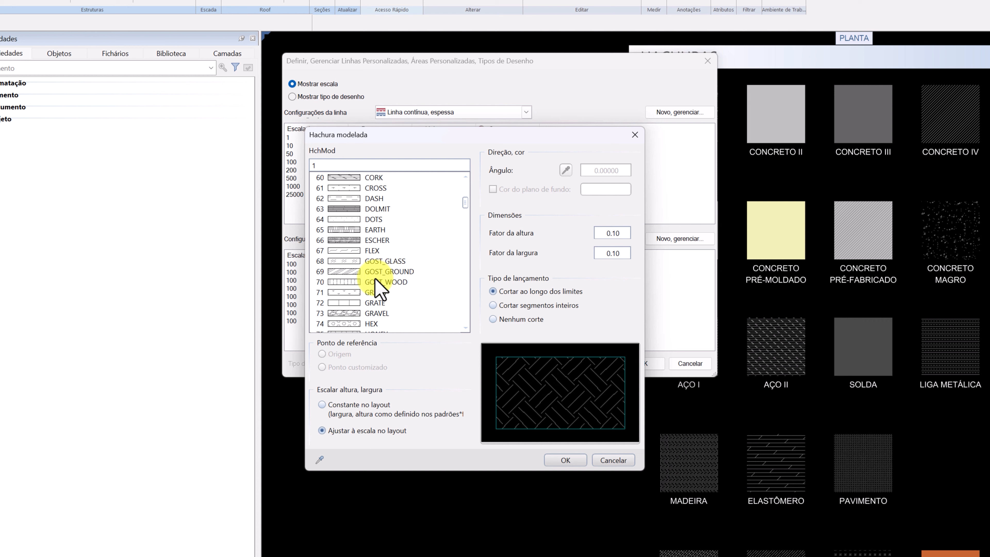
click(337, 188)
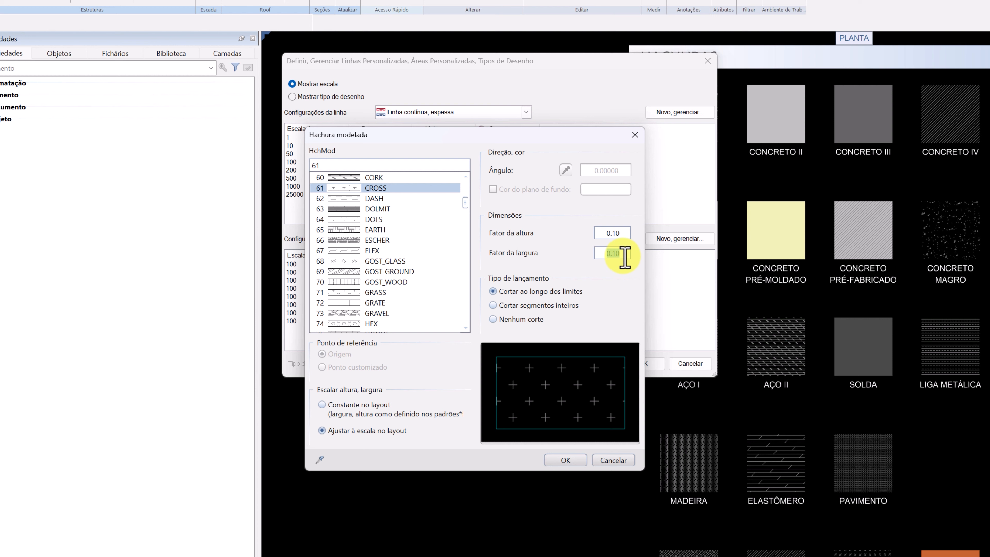
click(561, 461)
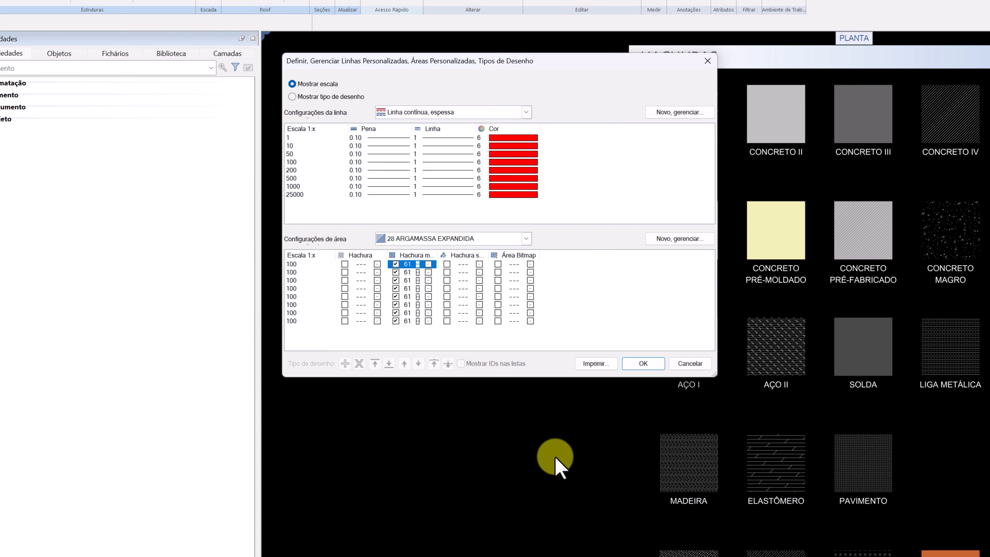
click(641, 364)
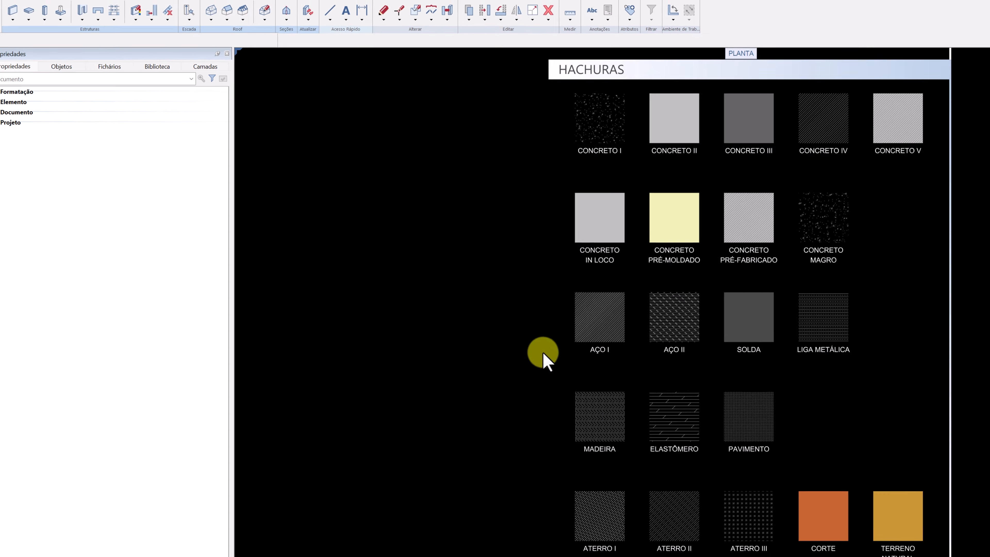
Model a rectangular 3D box in the empty area beside the HACHURAS legend, accepting the default height.
middle_drag(869, 361, 781, 349)
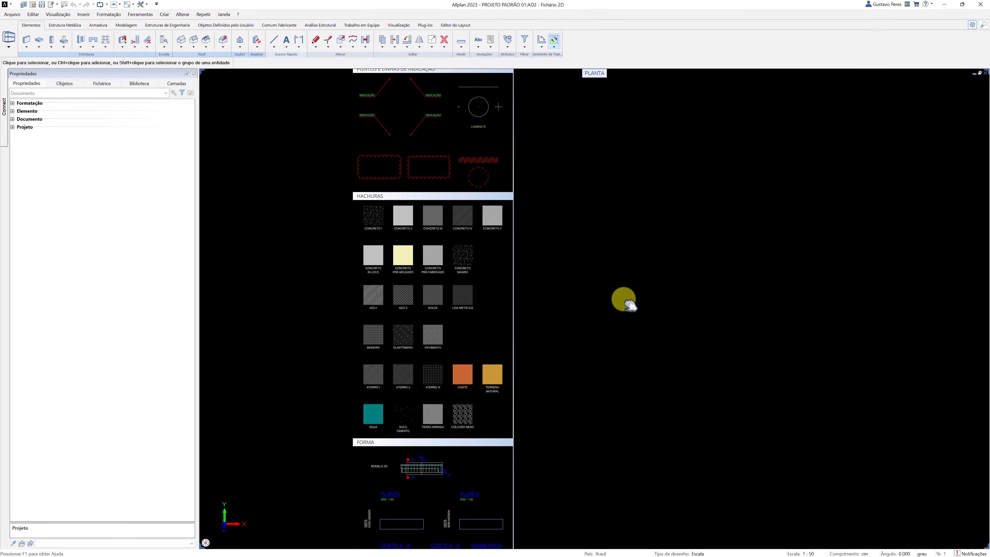
click(124, 28)
click(39, 39)
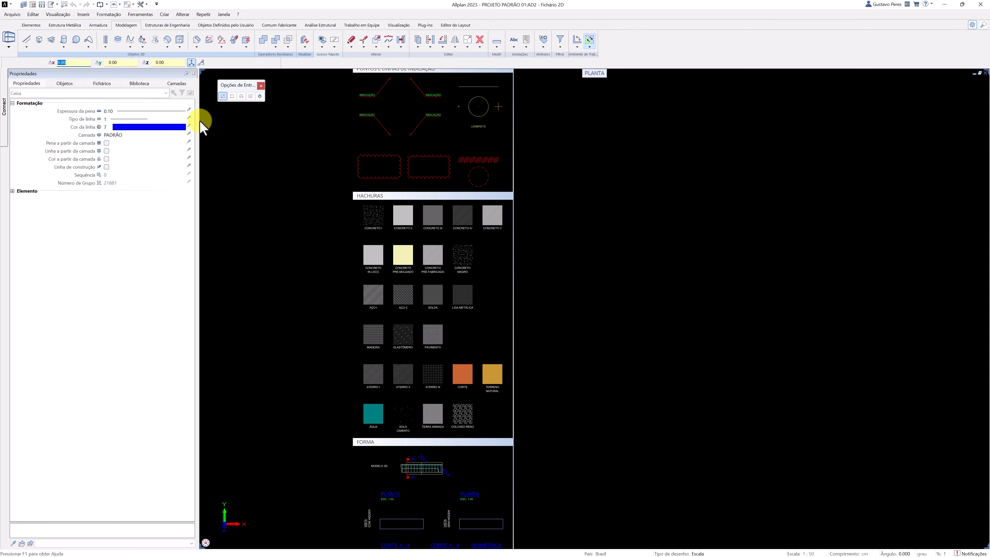
click(541, 201)
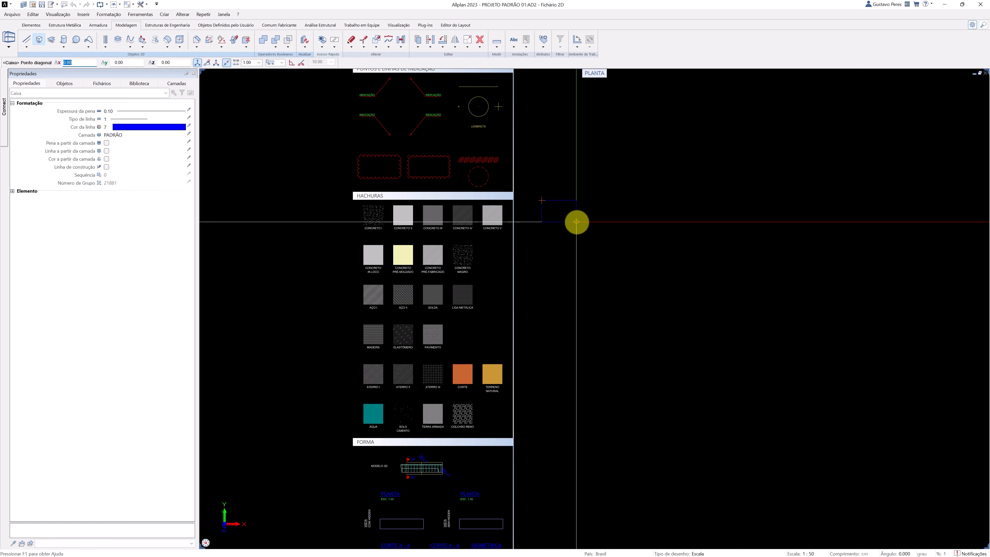
click(596, 231)
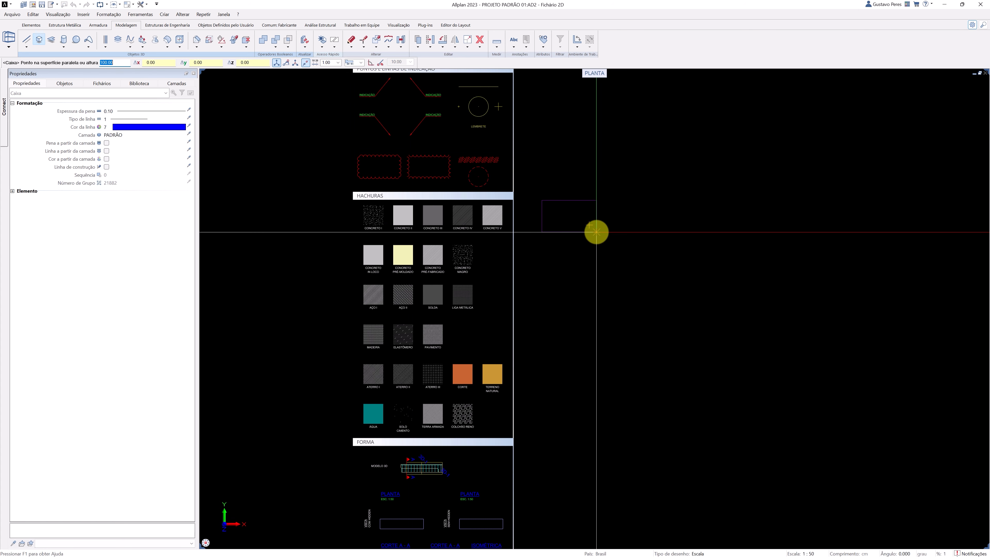
key(Escape)
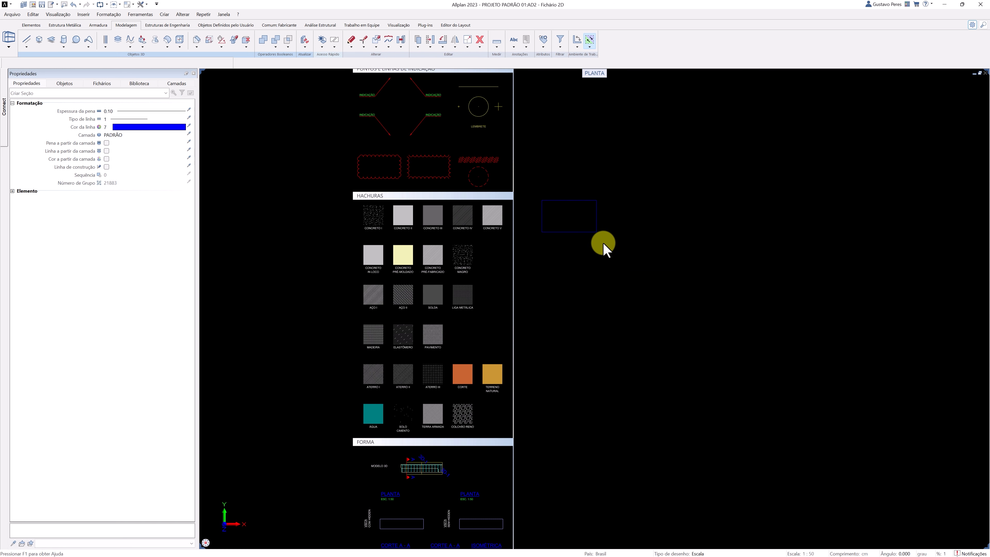
Start a section and define a horizontal cut path across the middle of the box, looking towards its upper edge.
key(s)
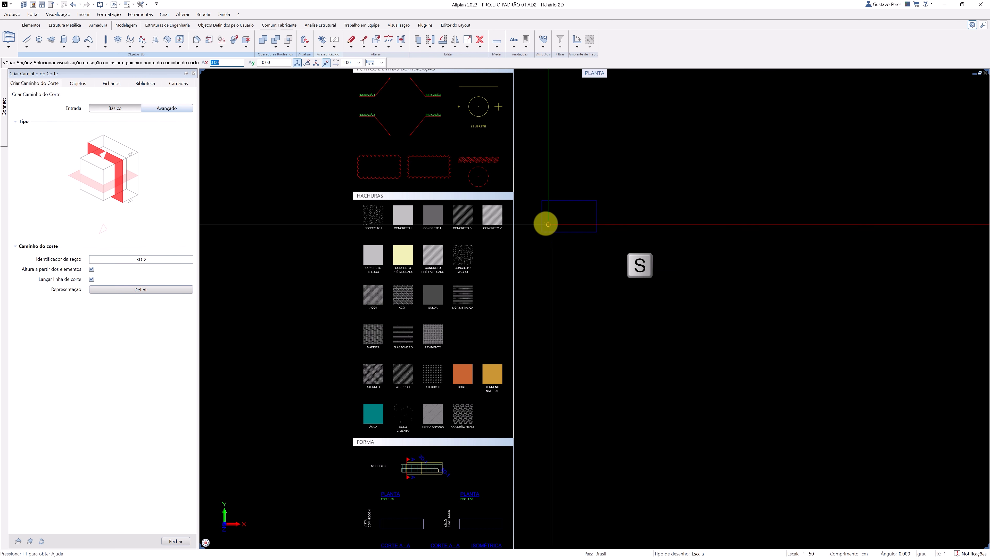
click(530, 217)
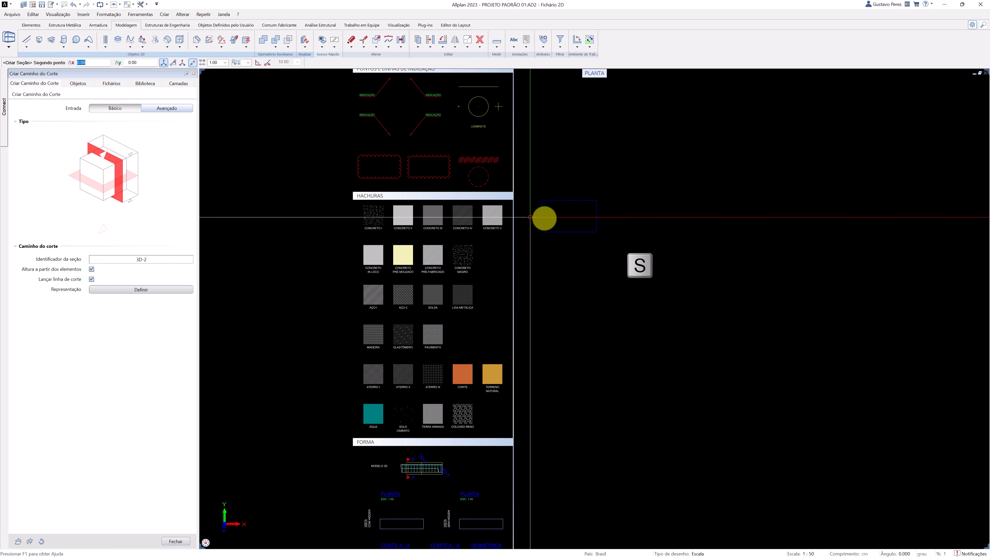
click(607, 216)
click(602, 192)
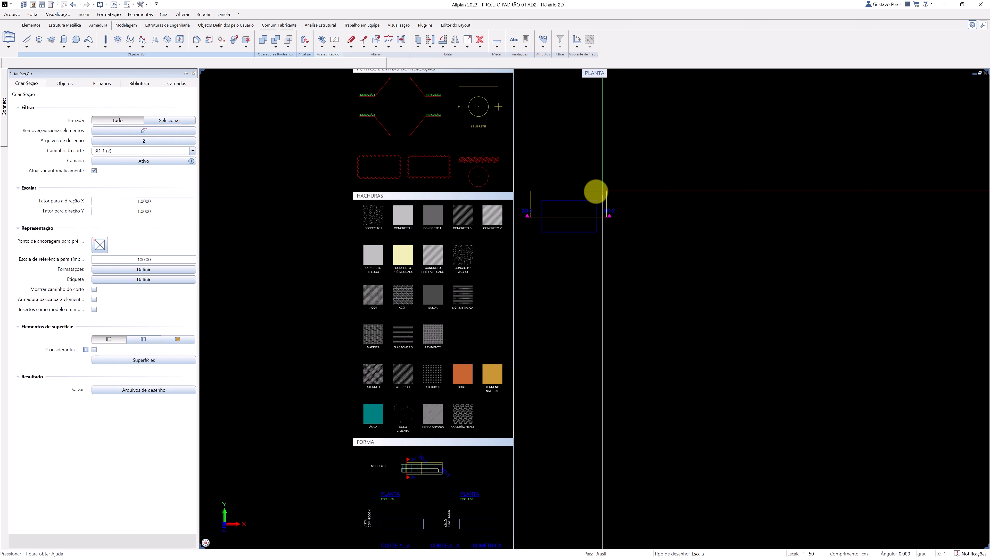
Open the section's Formatações settings, place the section view beside the box, and leave the section command.
click(159, 270)
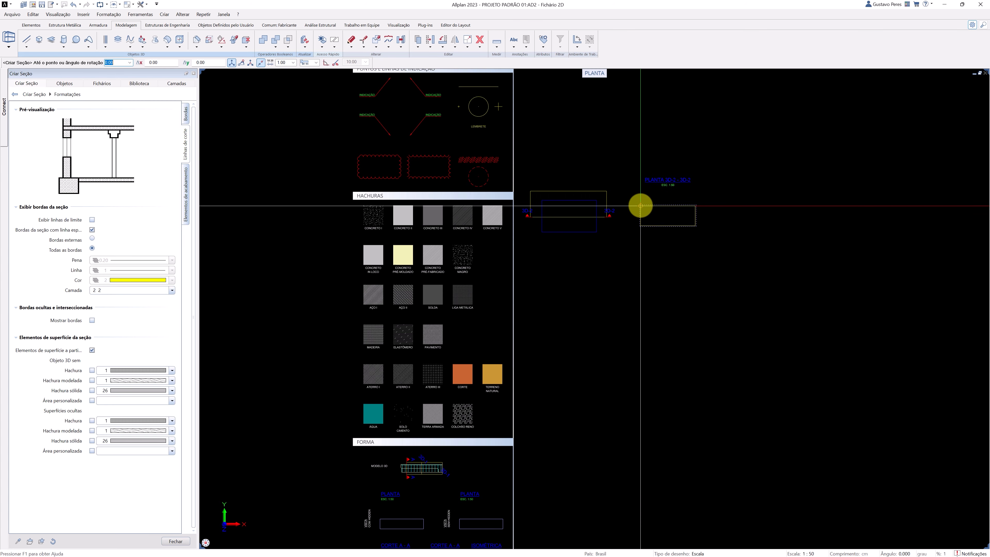
click(639, 206)
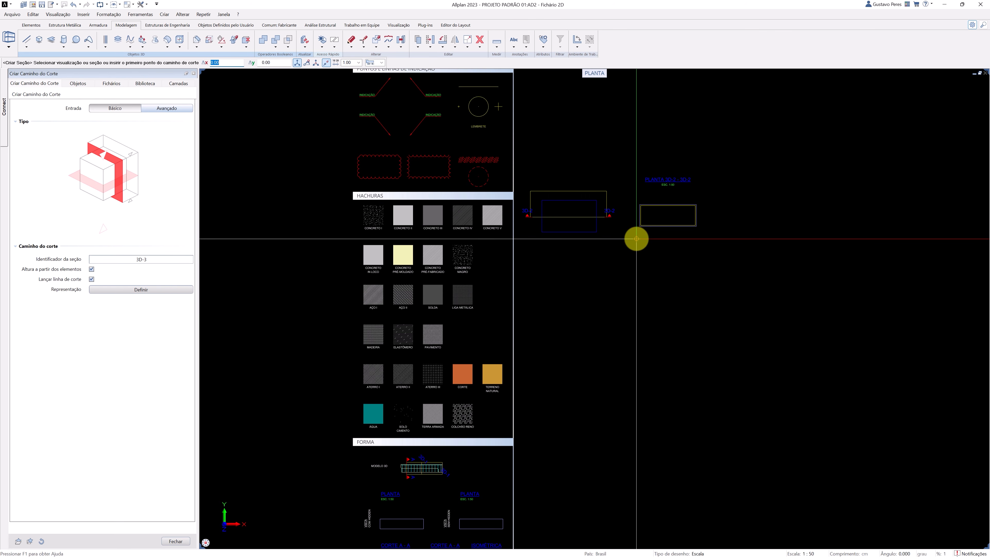
key(Escape)
key(Escape)
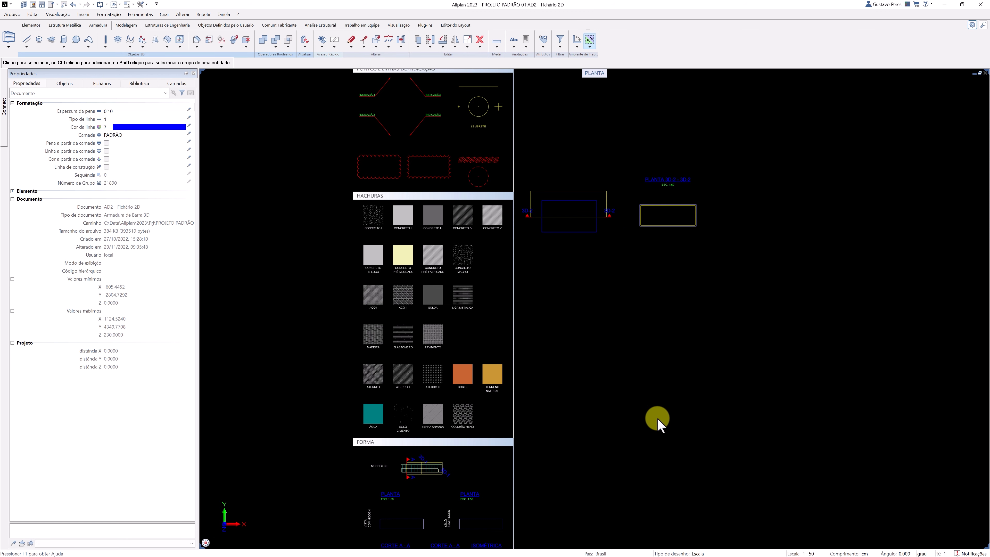
Switch the drawing type from Escala to Desenho de formas.
click(700, 552)
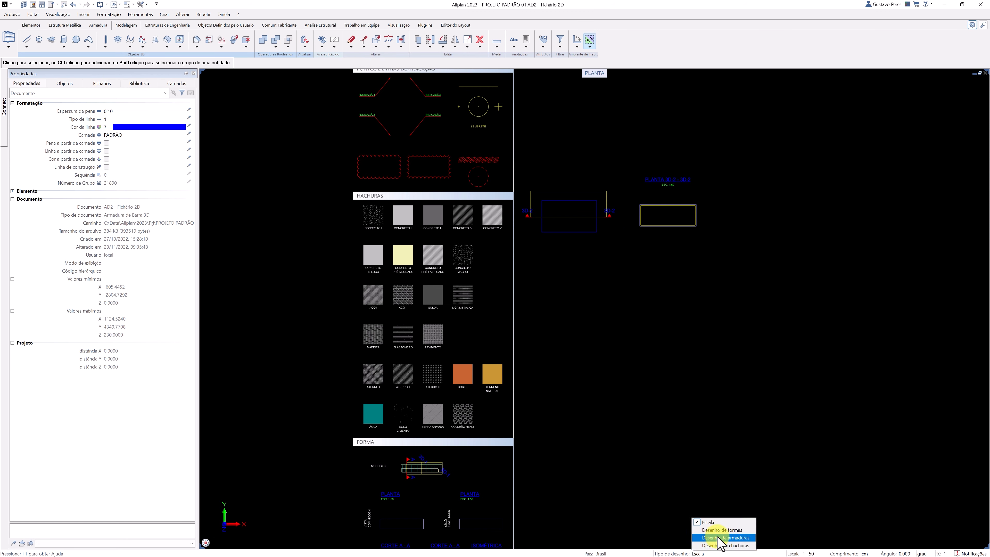
click(746, 530)
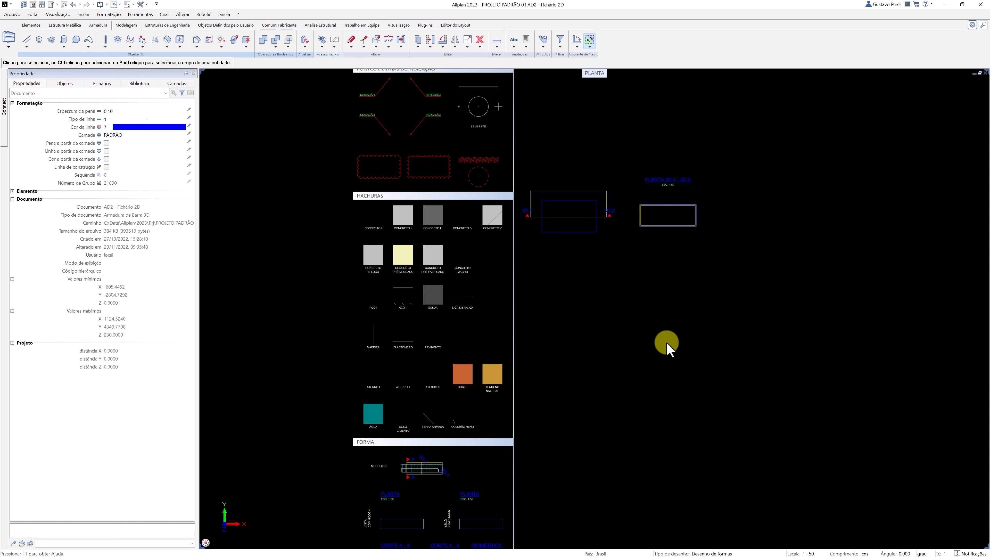
Apply custom area 28 ARGAMASSA EXPANDIDA to the 3D box and inspect the hatch in its section view.
key(p)
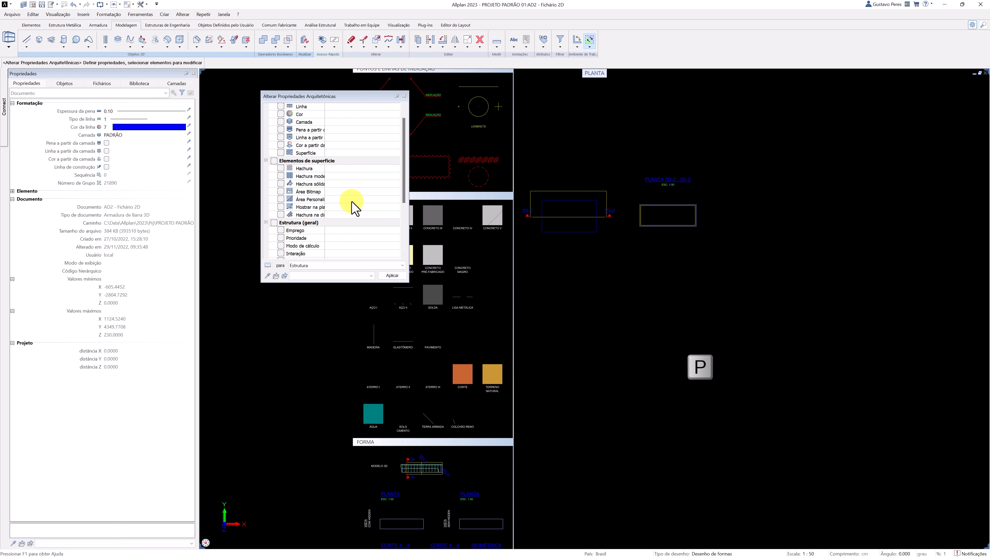
click(342, 199)
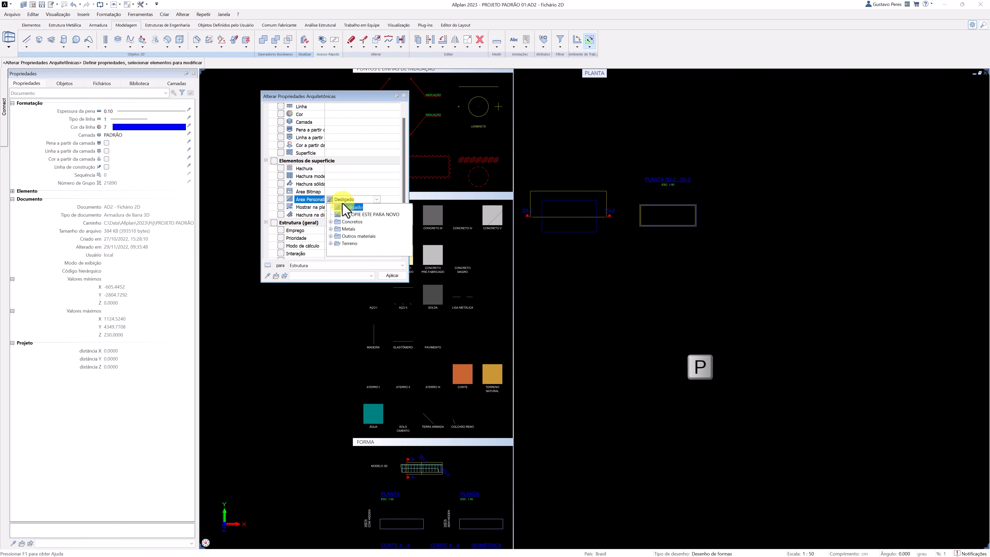
click(342, 199)
click(331, 236)
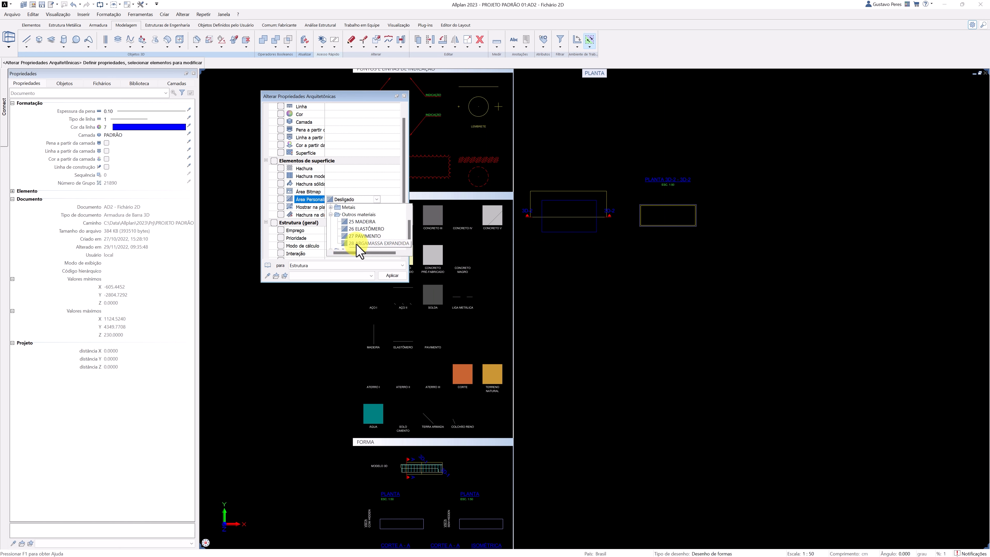
click(360, 250)
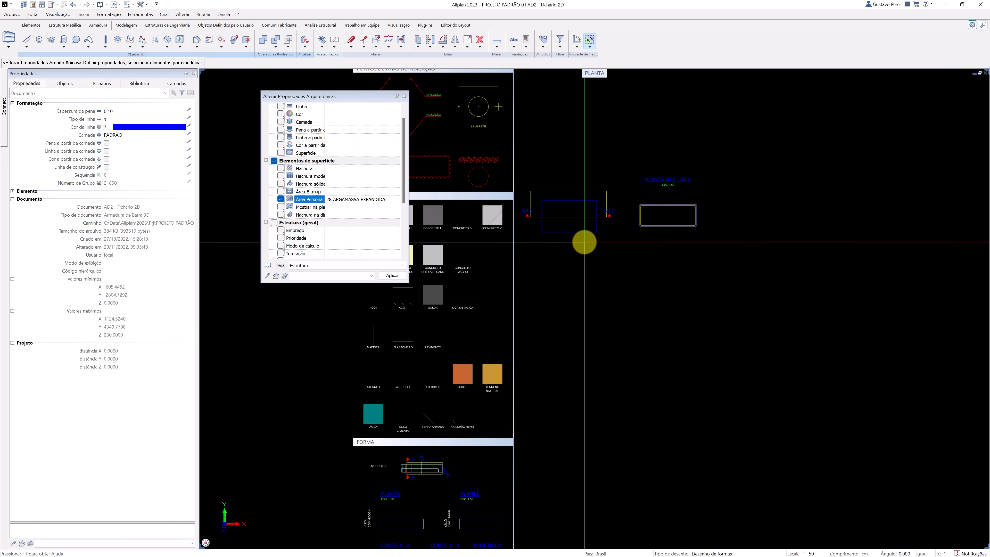
click(584, 233)
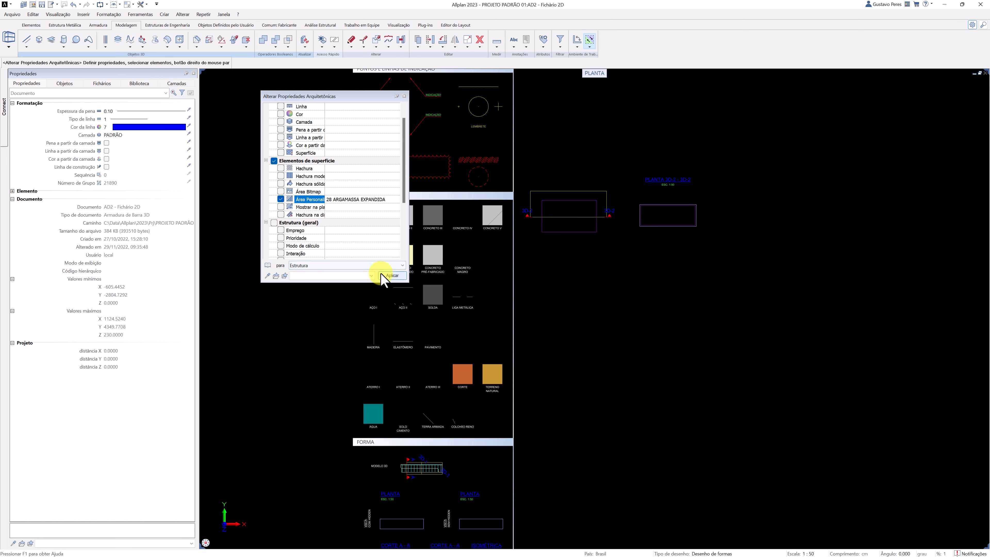
click(390, 275)
click(674, 212)
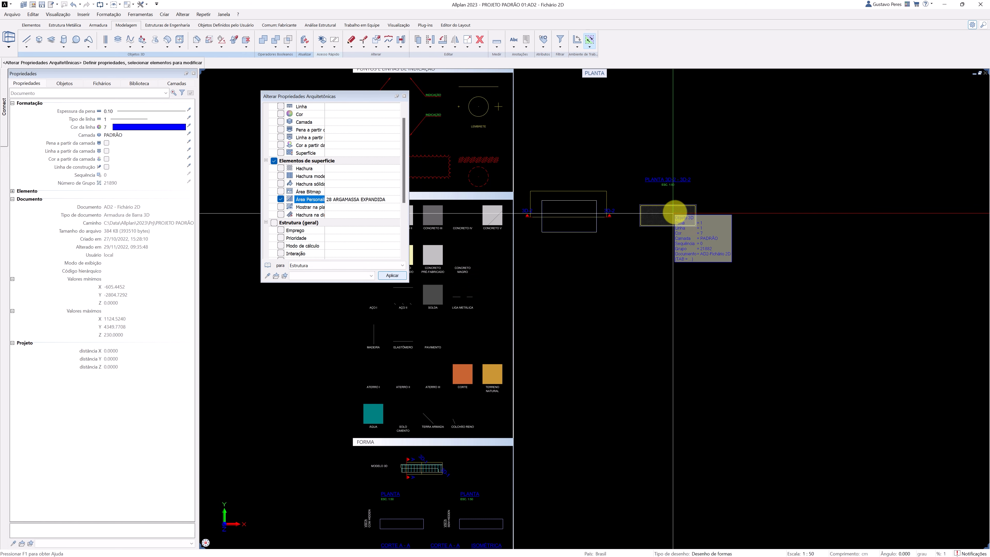
scroll(676, 212, up, 2)
scroll(677, 211, up, 3)
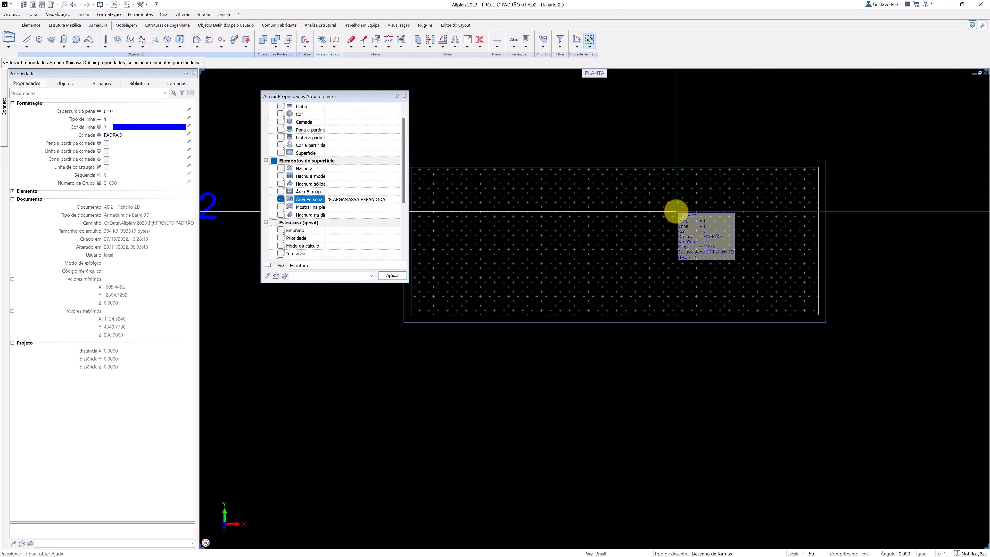
scroll(676, 211, down, 5)
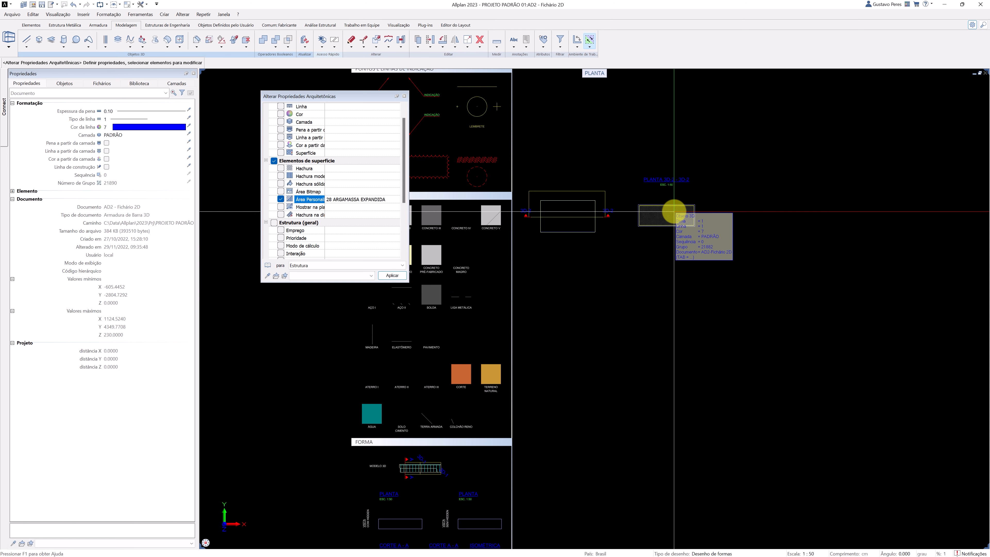
Copy the PAVIMENTO hatch sample and its label into the free slot beside it in the HACHURAS legend.
key(Escape)
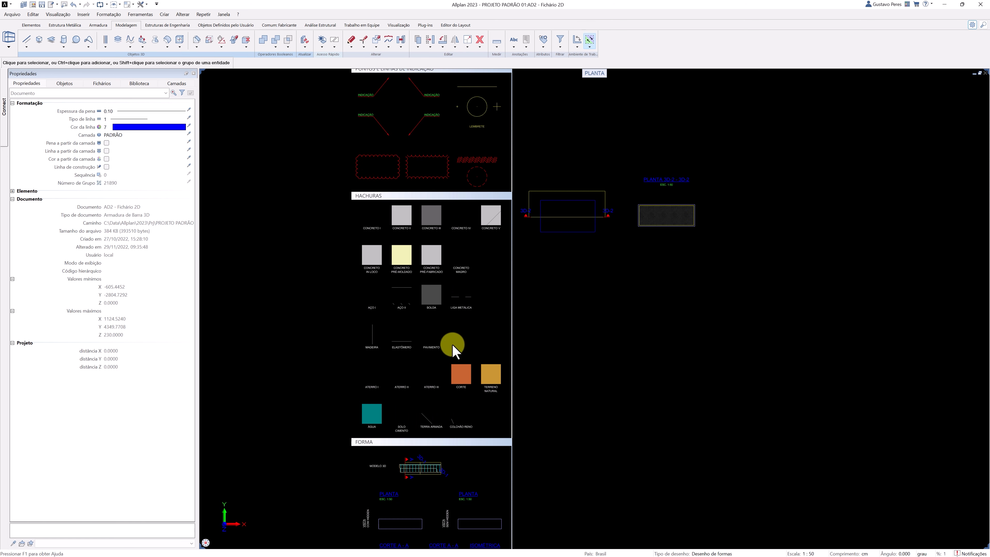
scroll(452, 346, up, 2)
key(c)
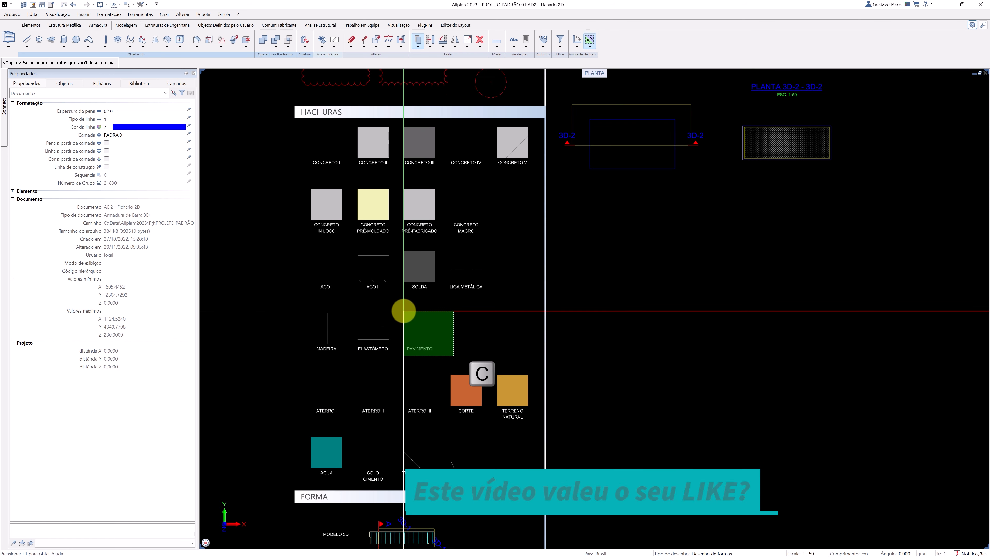
click(403, 311)
click(357, 313)
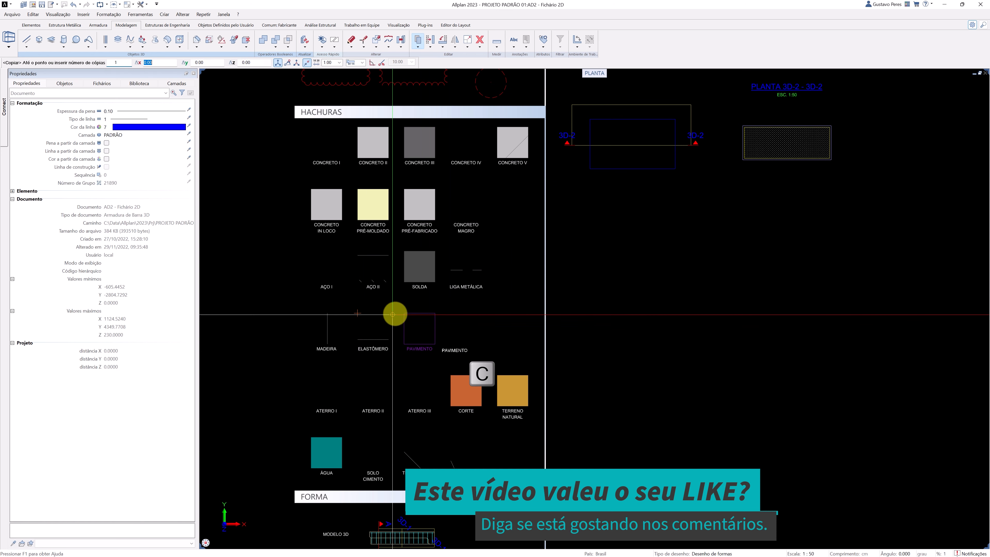
click(403, 313)
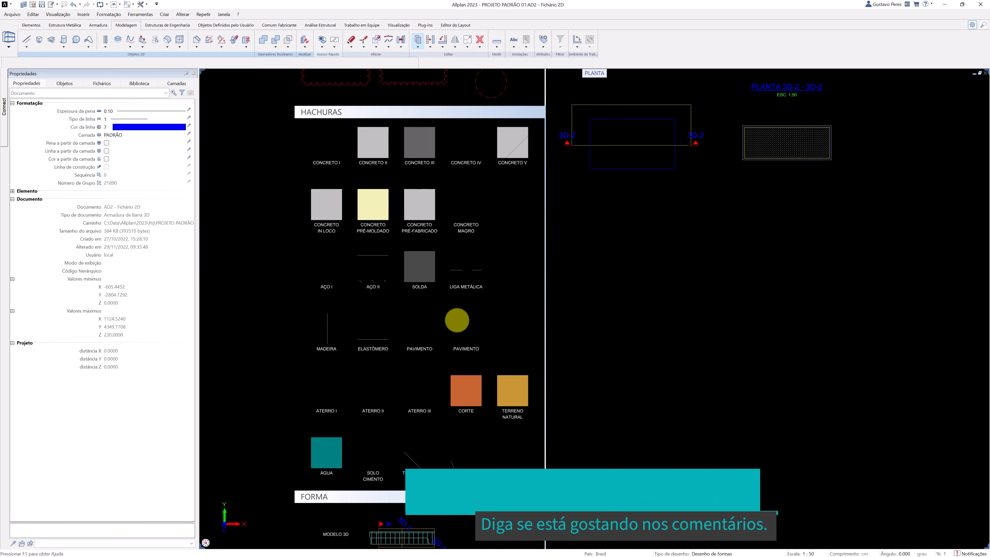
key(Escape)
Change the copied PAVIMENTO sample's custom area to 28 ARGAMASSA EXPANDIDA.
double_click(479, 331)
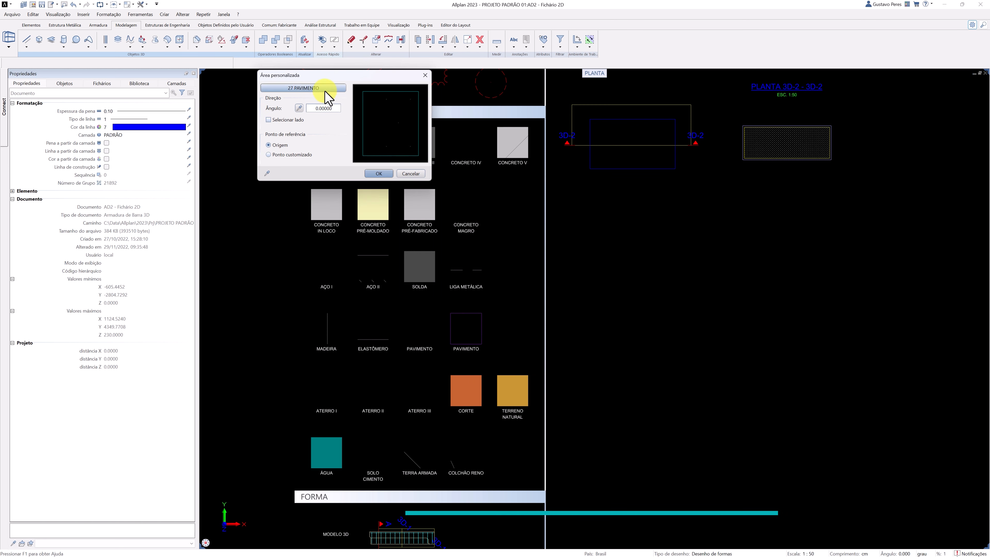
click(324, 89)
click(336, 126)
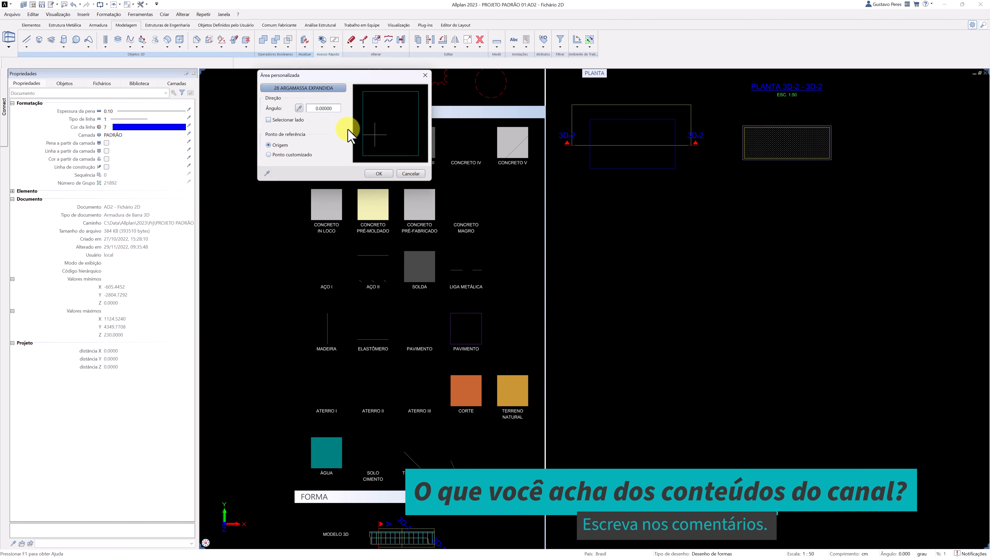
click(378, 174)
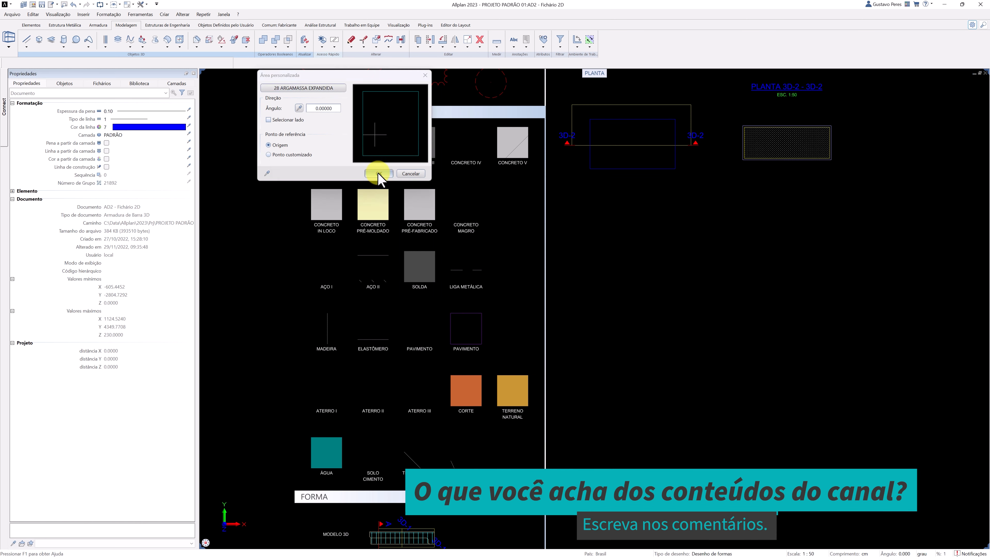
Change the label under the copied hatch sample to ARGAMASSA EXPANDIDA.
double_click(478, 347)
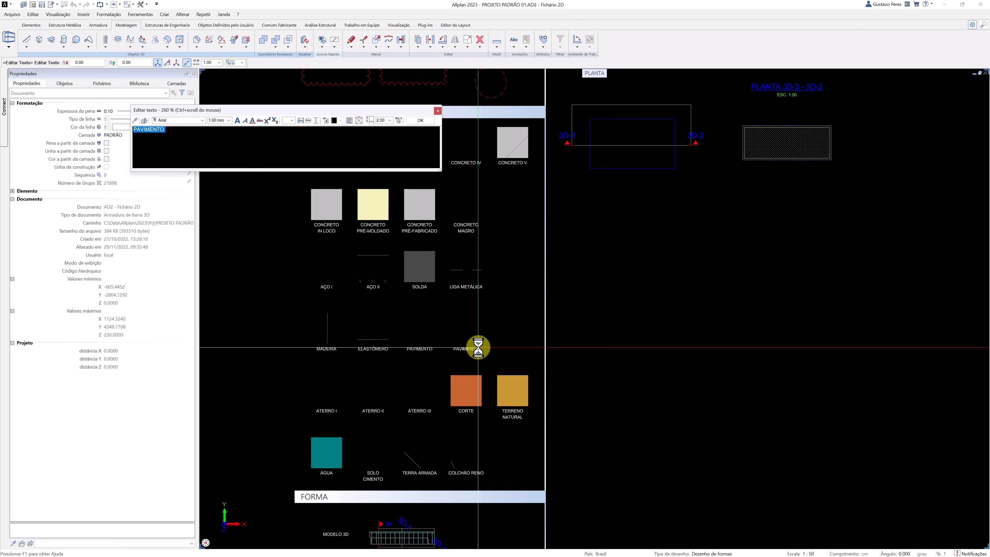
text(ARGAMASSA EXPANDIDA)
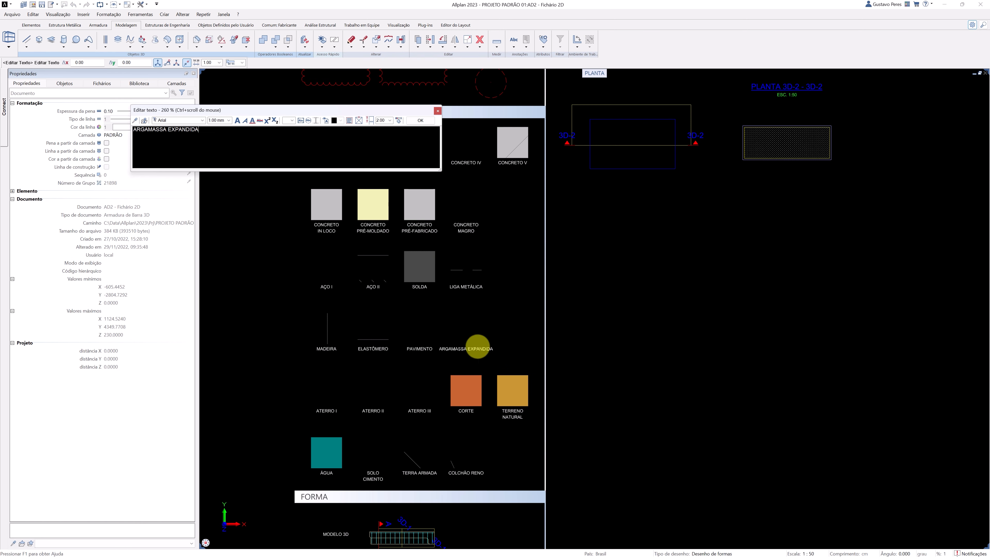
click(412, 120)
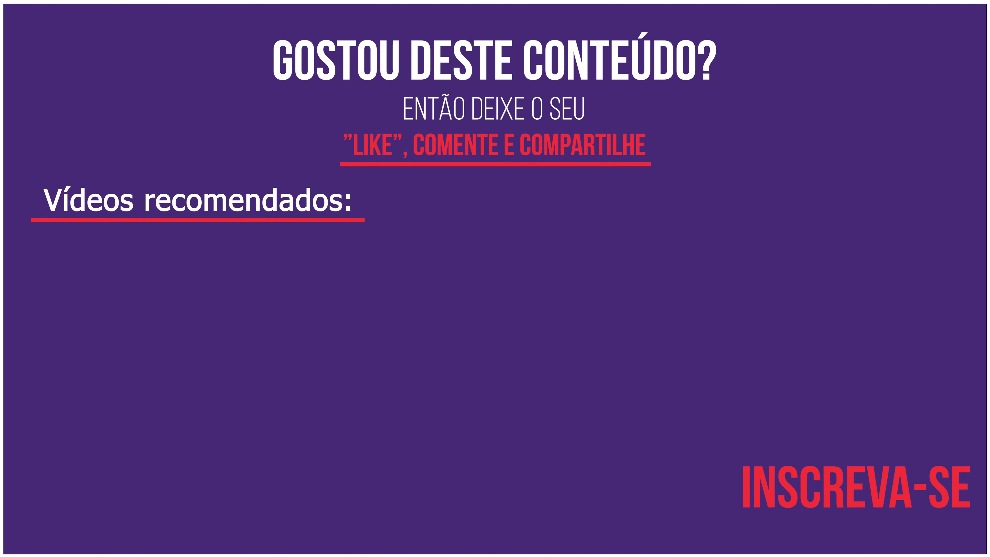